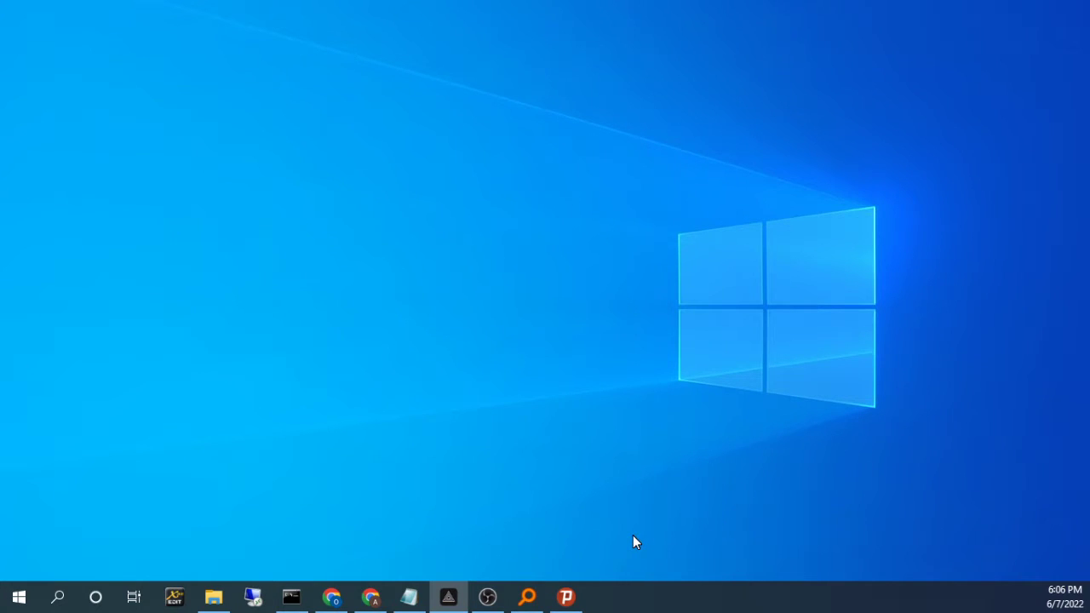
Bring up Chrome and look over the AllStream dashboard, YouTube Studio and All Stream Hub Facebook tabs.
{"action": "left_click", "coordinate": [340, 592]}
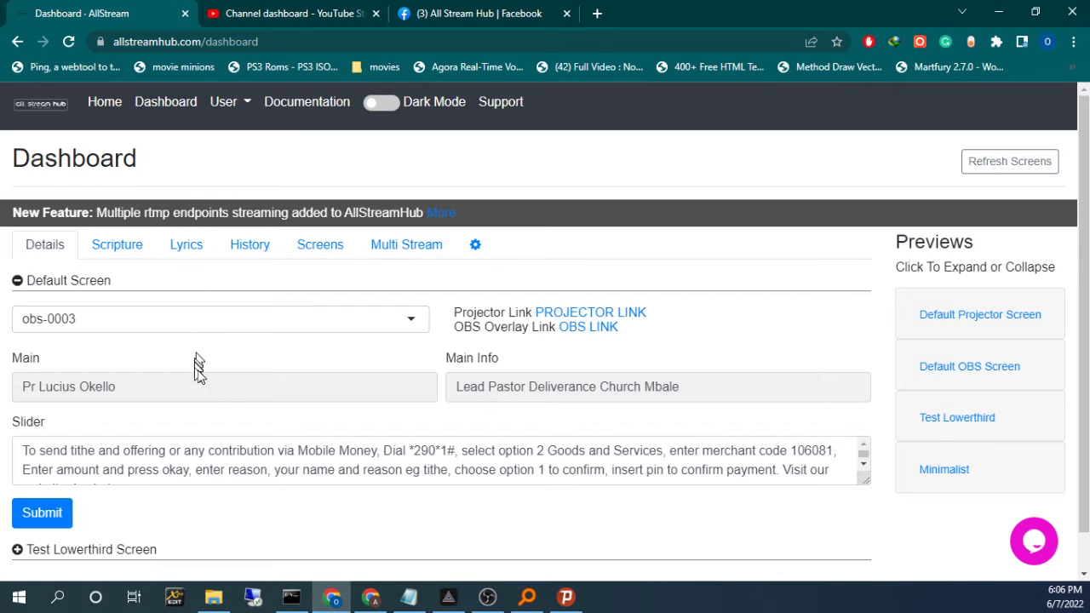
{"action": "scroll", "coordinate": [375, 447], "scroll_direction": "down", "scroll_amount": 2}
{"action": "scroll", "coordinate": [377, 447], "scroll_direction": "up", "scroll_amount": 2}
{"action": "left_click", "coordinate": [298, 15]}
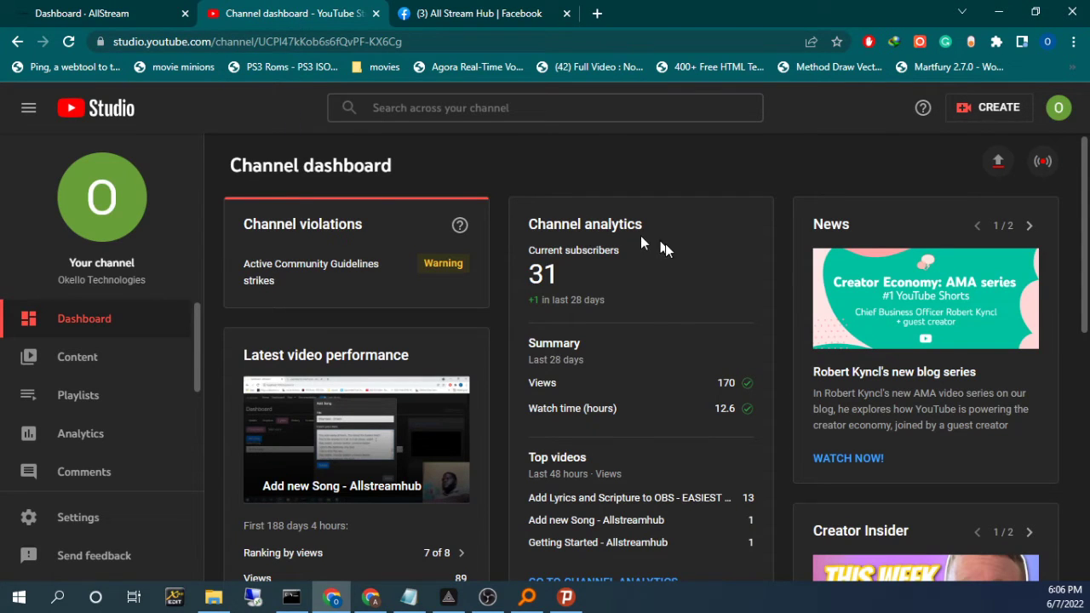
{"action": "scroll", "coordinate": [790, 302], "scroll_direction": "down", "scroll_amount": 1}
{"action": "scroll", "coordinate": [789, 304], "scroll_direction": "down", "scroll_amount": 4}
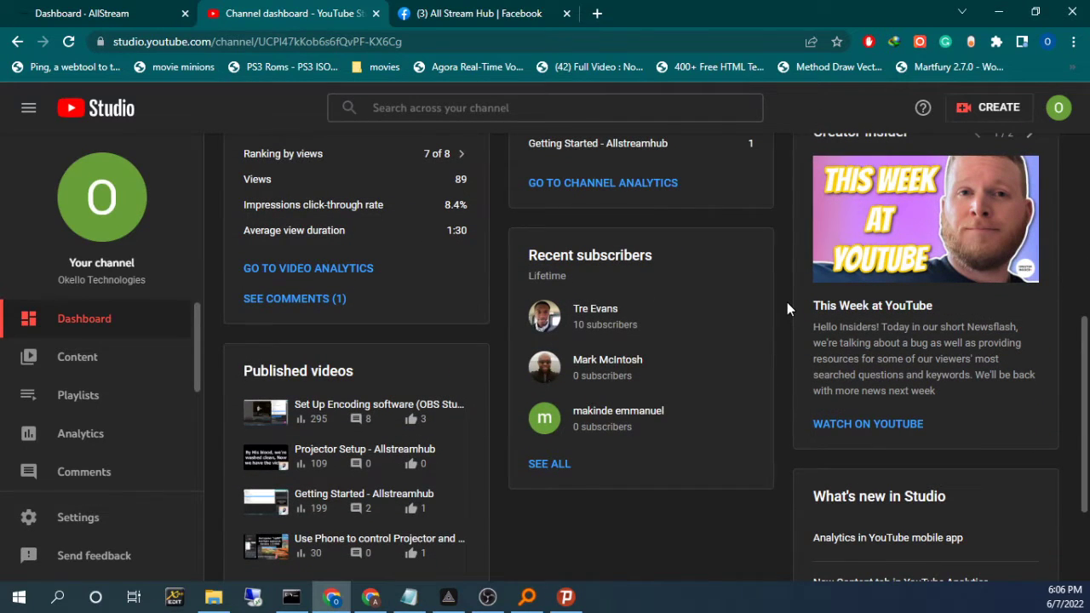
{"action": "scroll", "coordinate": [787, 303], "scroll_direction": "up", "scroll_amount": 5}
{"action": "left_click", "coordinate": [465, 24]}
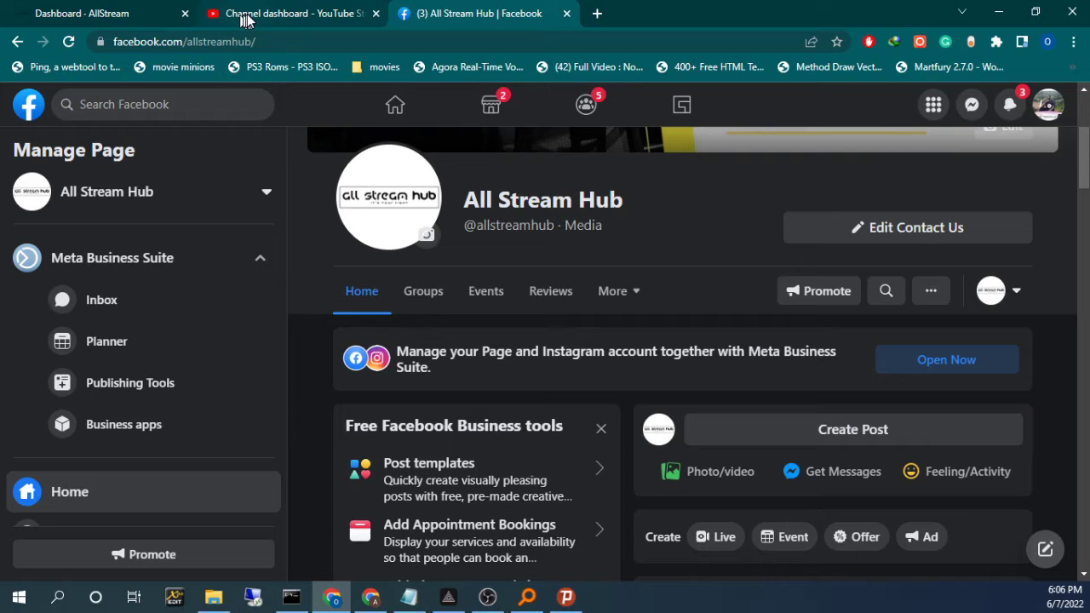
Open AllStream's Multi Stream tab to show the stream URL, stream key, RTMP 1–3 and Facebook key fields.
{"action": "left_click", "coordinate": [122, 14]}
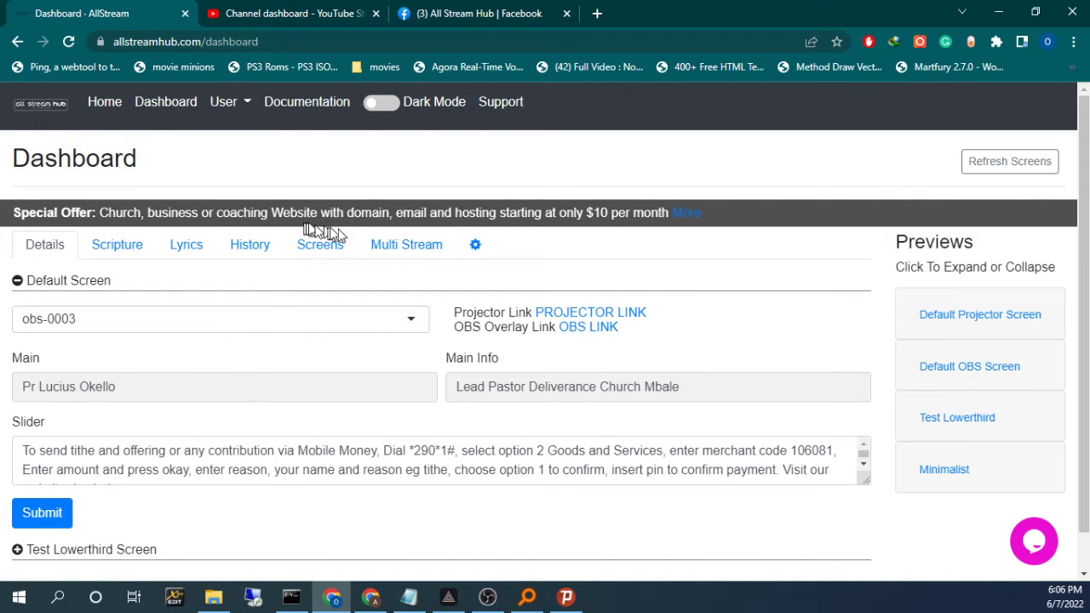
{"action": "left_click", "coordinate": [396, 249]}
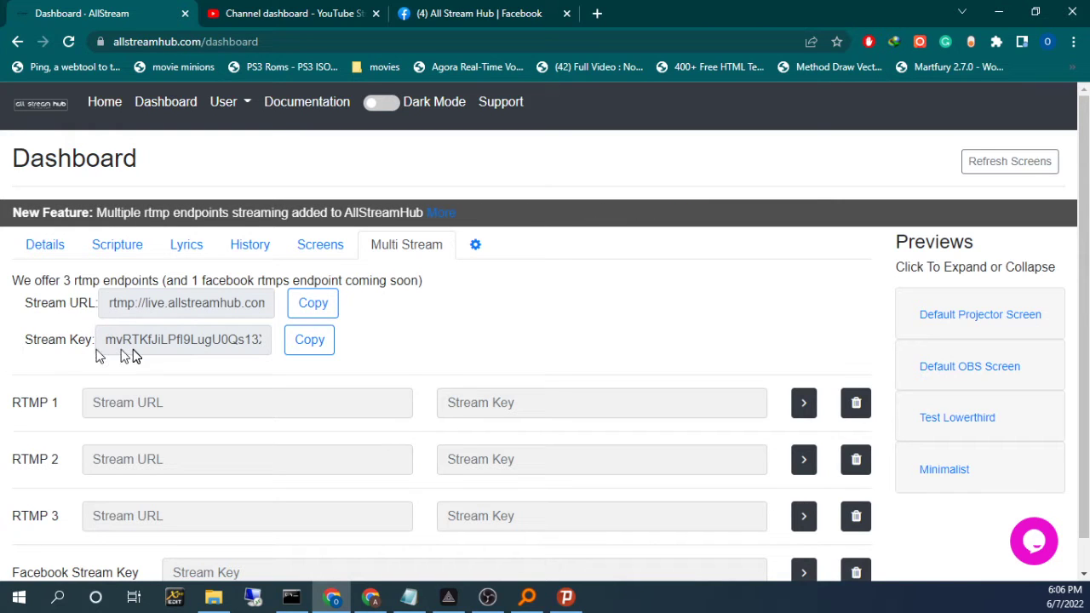
{"action": "scroll", "coordinate": [213, 441], "scroll_direction": "down", "scroll_amount": 1}
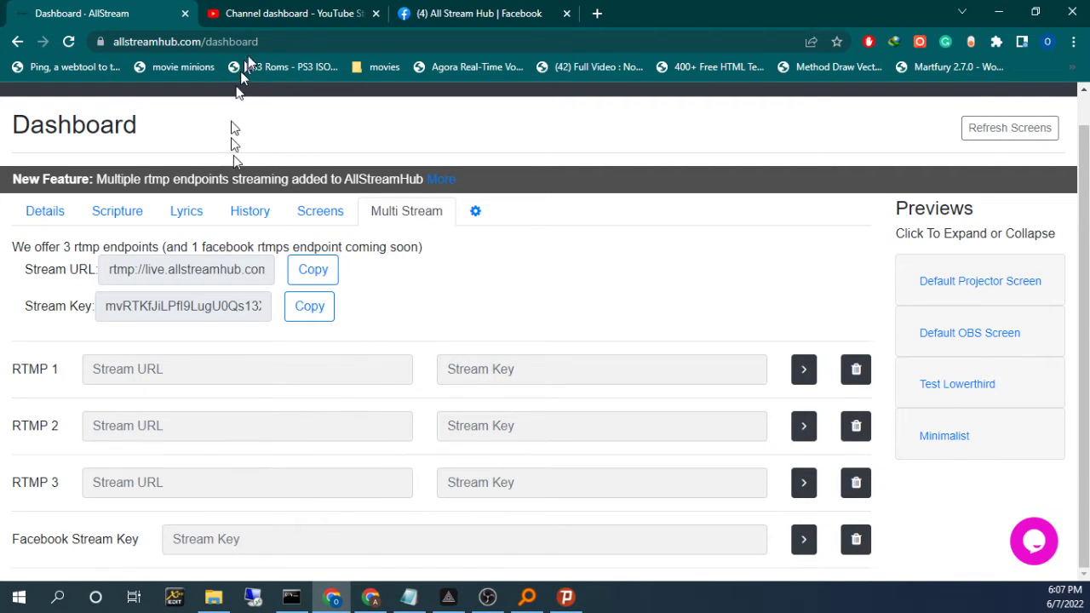
Open the channel's Go live page in YouTube Studio, then go back to the Facebook page.
{"action": "left_click", "coordinate": [267, 9]}
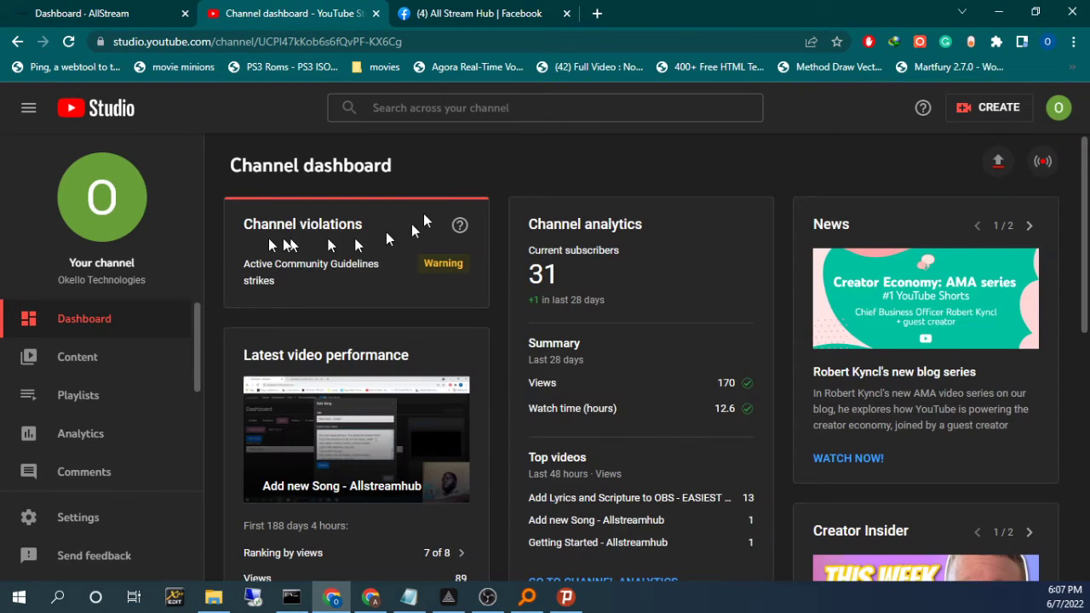
{"action": "left_click", "coordinate": [1043, 163]}
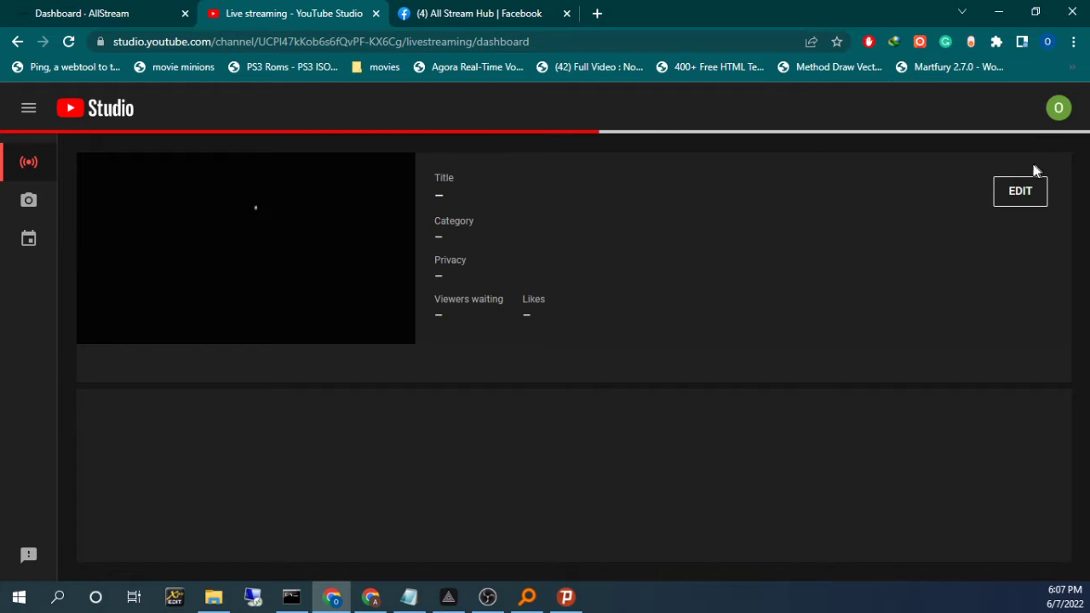
{"action": "left_click", "coordinate": [501, 19]}
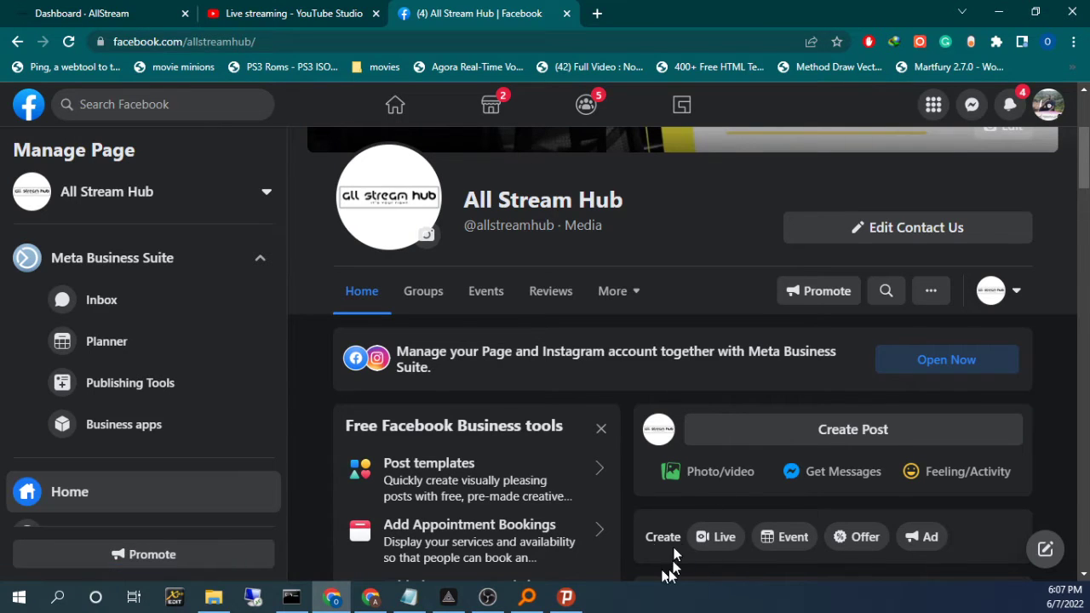
Create a Facebook live video choosing Go live now, glancing at YouTube's stream settings meanwhile.
{"action": "left_click", "coordinate": [703, 539]}
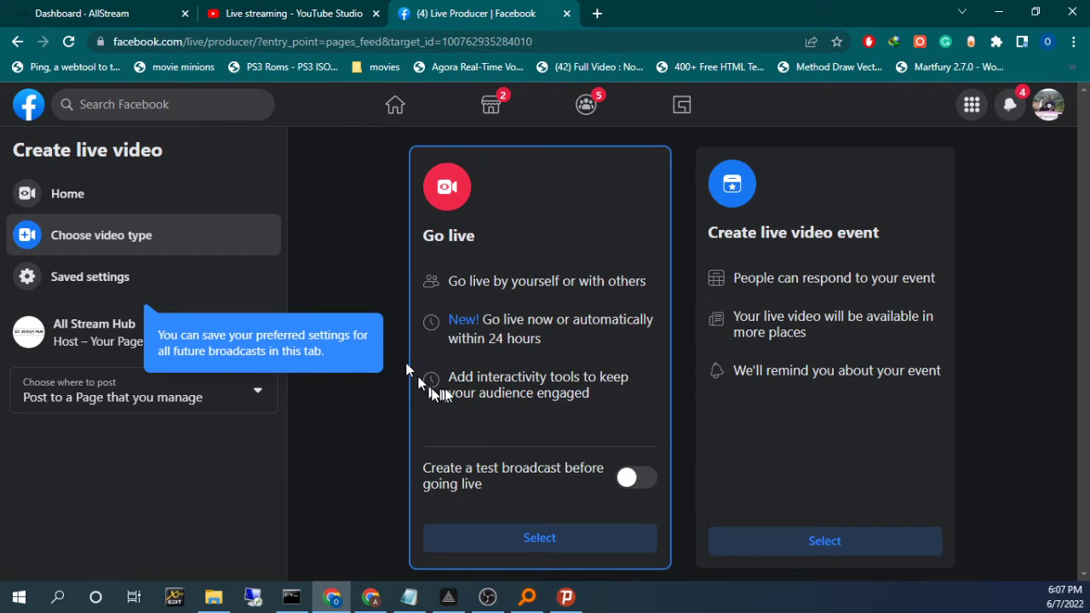
{"action": "left_click", "coordinate": [541, 545]}
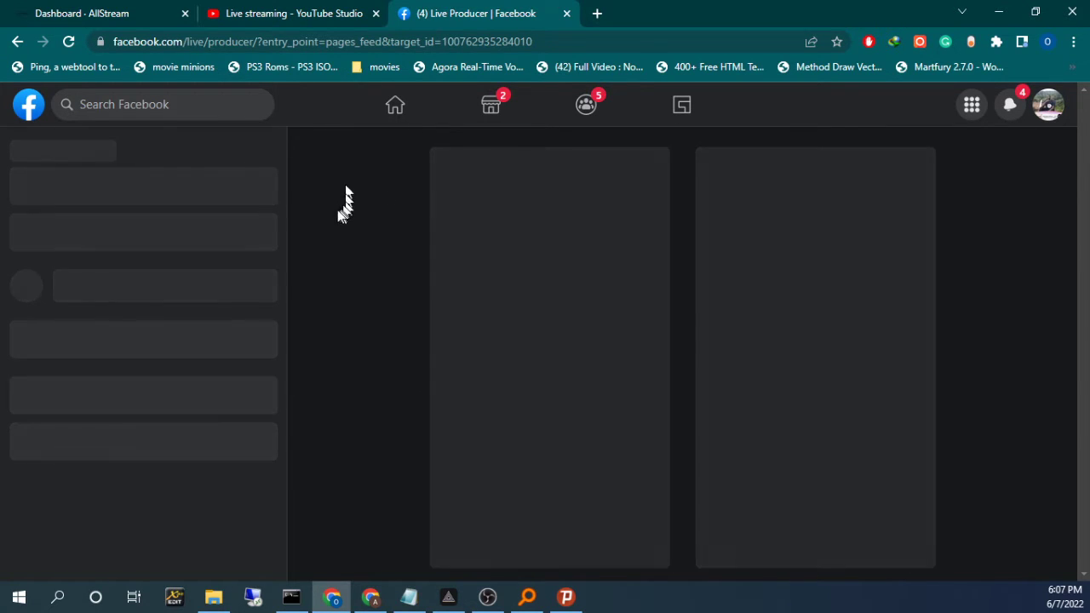
{"action": "left_click", "coordinate": [264, 23]}
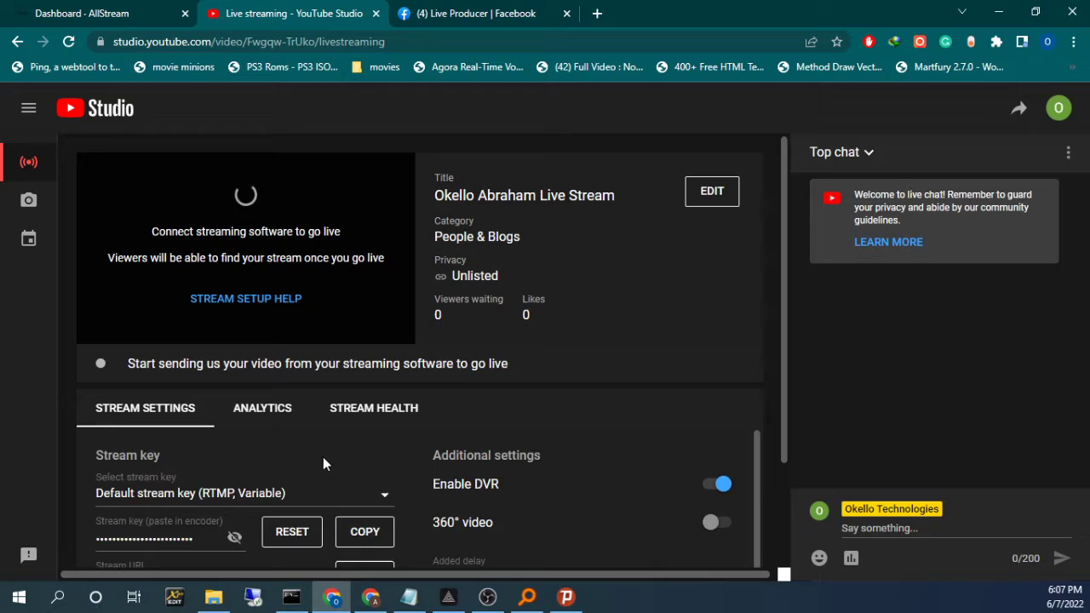
{"action": "scroll", "coordinate": [322, 464], "scroll_direction": "down", "scroll_amount": 3}
{"action": "scroll", "coordinate": [323, 457], "scroll_direction": "up", "scroll_amount": 2}
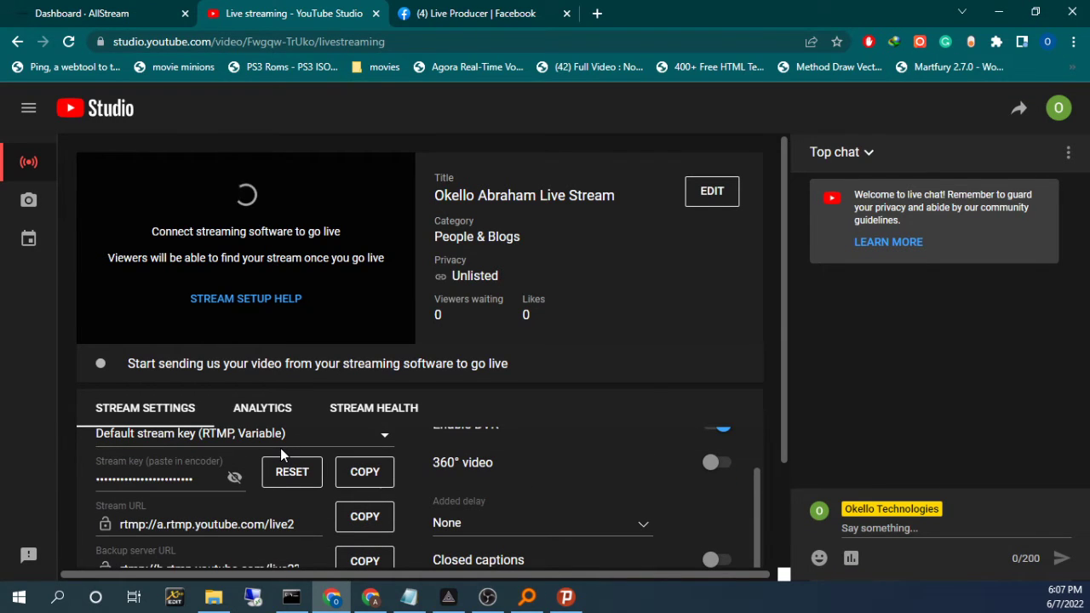
{"action": "scroll", "coordinate": [242, 448], "scroll_direction": "up", "scroll_amount": 2}
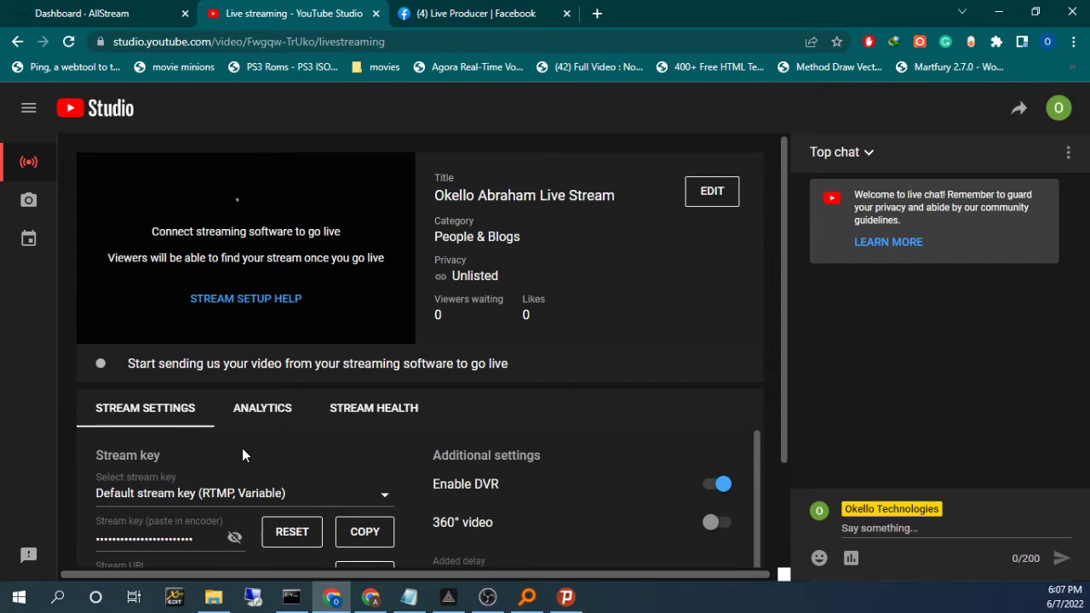
{"action": "left_click", "coordinate": [445, 13]}
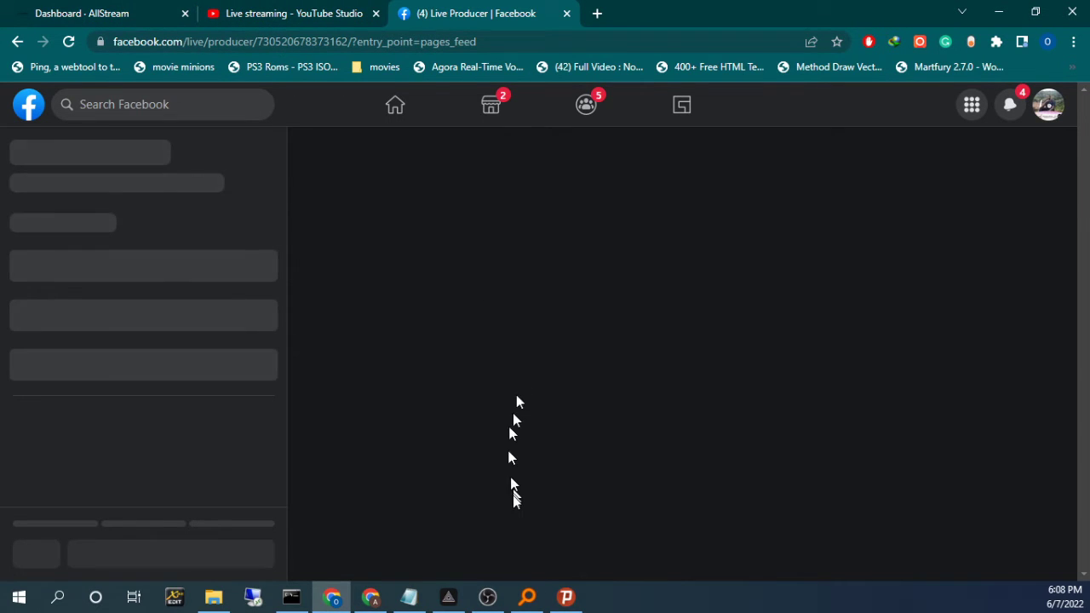
Glance at OBS, close Facebook's camera/microphone permission popup, and return to the AllStream dashboard.
{"action": "left_click", "coordinate": [488, 598]}
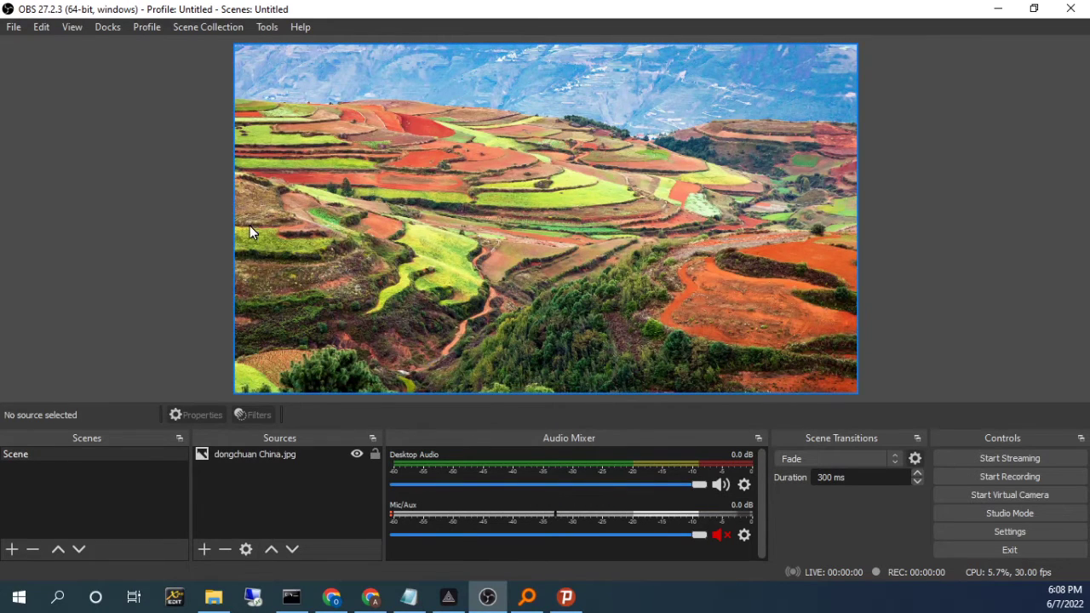
{"action": "left_click", "coordinate": [333, 597]}
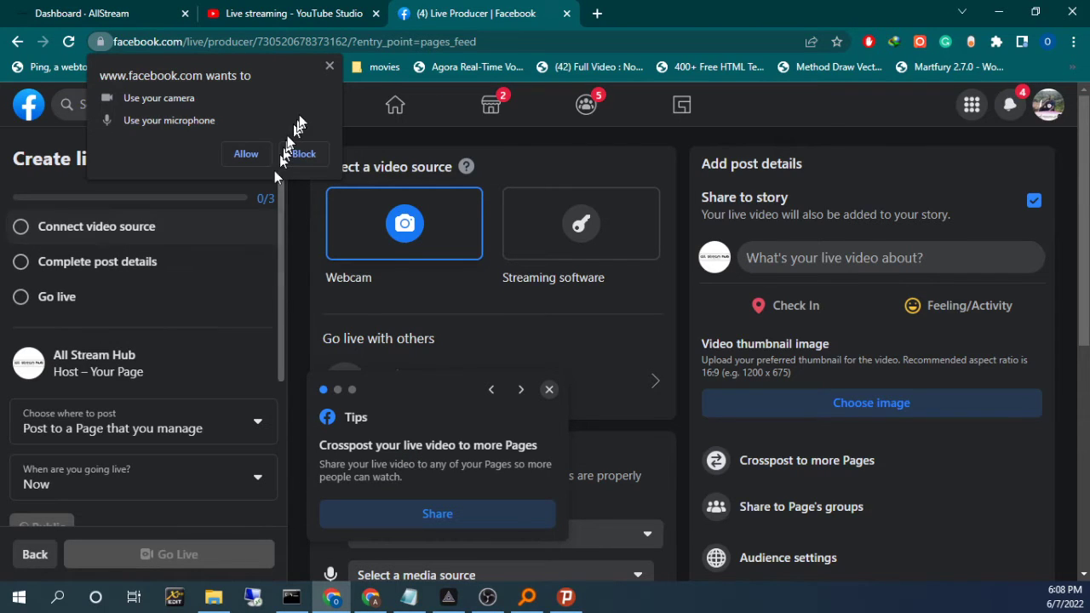
{"action": "left_click", "coordinate": [329, 67]}
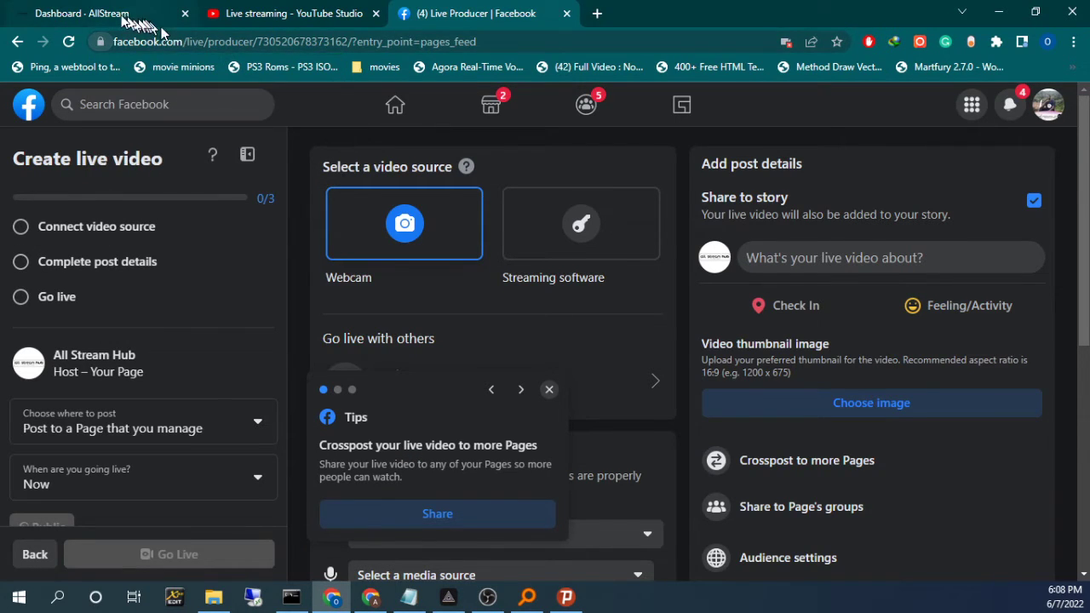
{"action": "left_click", "coordinate": [115, 17]}
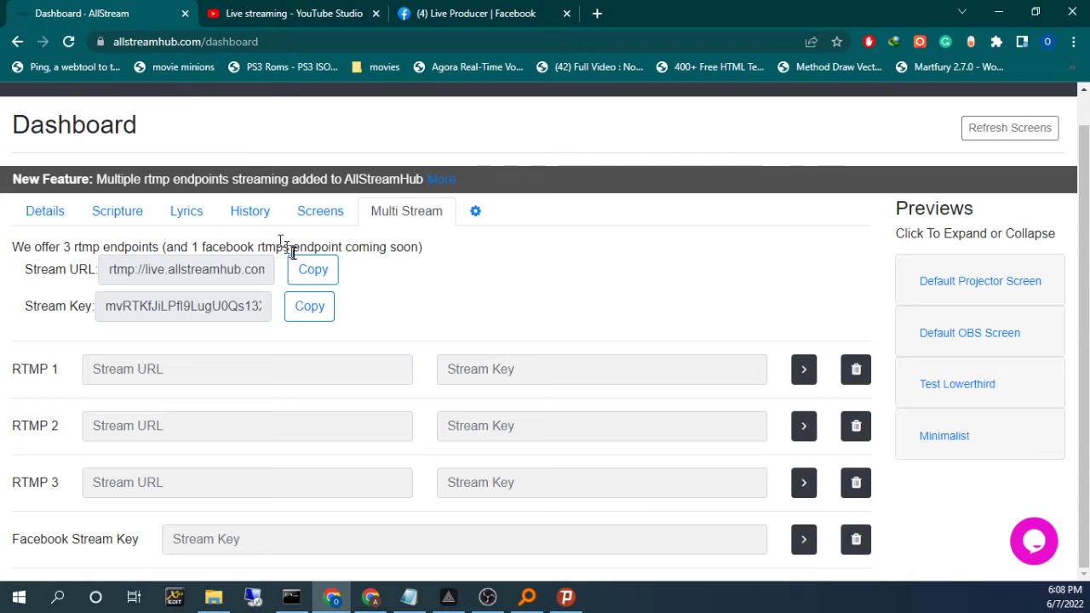
Set OBS's stream service to Custom with AllStreamHub's copied stream URL as the server.
{"action": "left_click", "coordinate": [328, 274]}
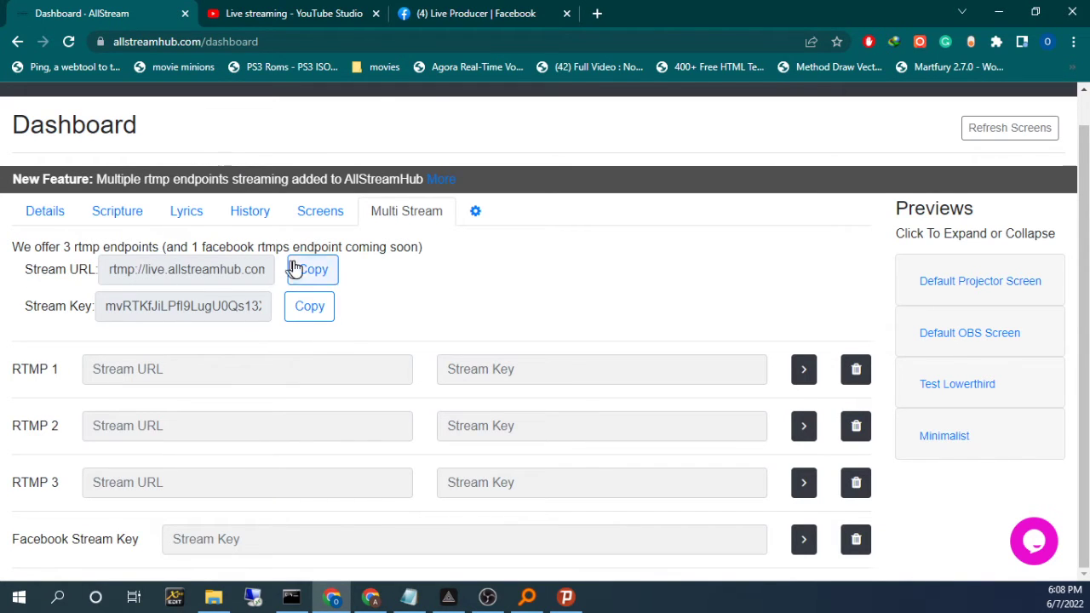
{"action": "left_click", "coordinate": [295, 269]}
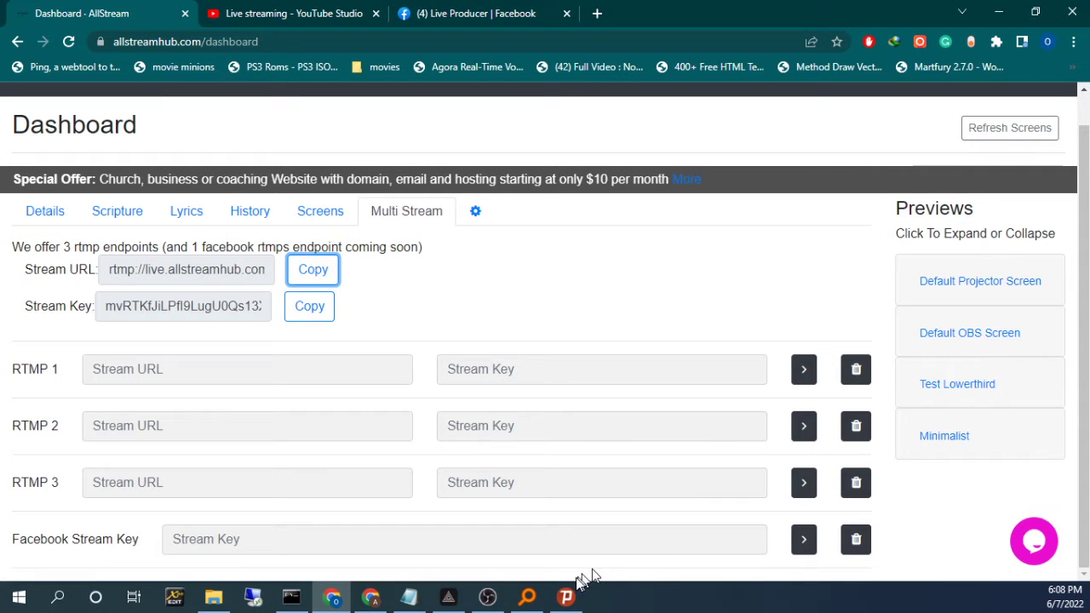
{"action": "left_click", "coordinate": [494, 596]}
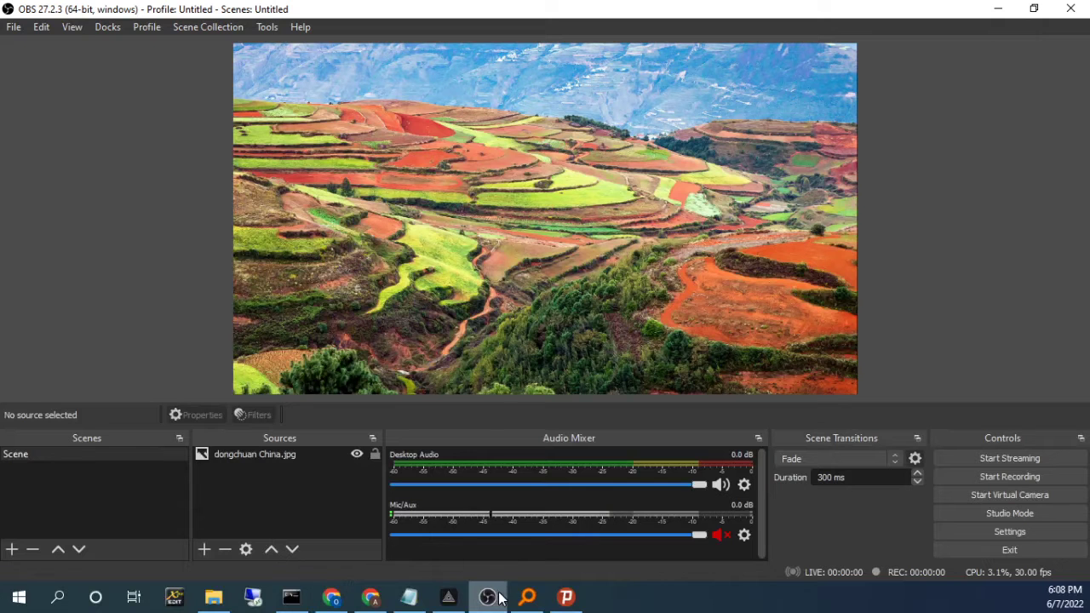
{"action": "left_click", "coordinate": [1027, 532]}
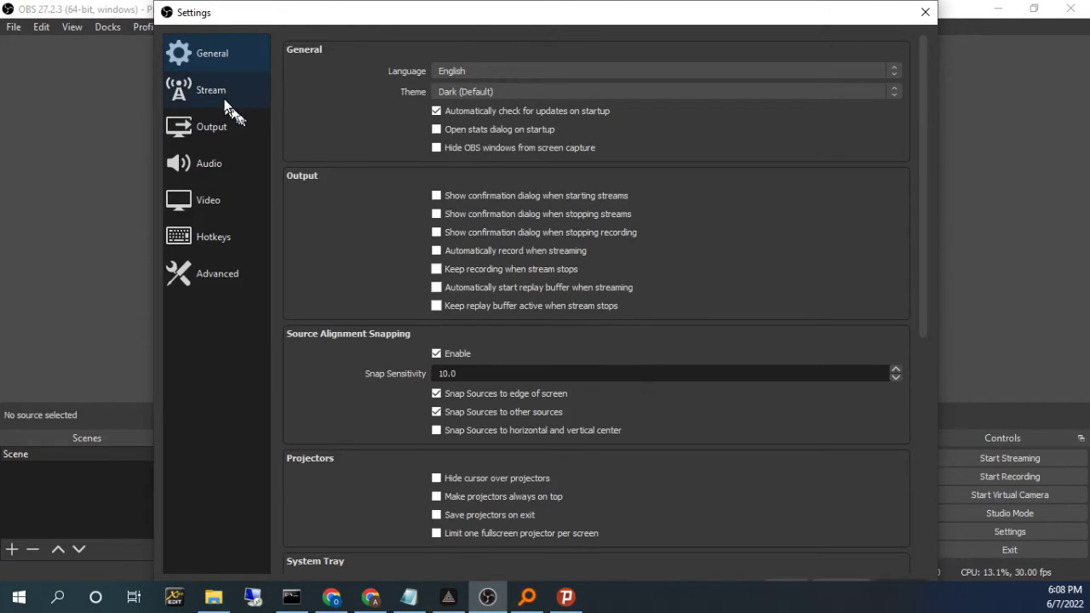
{"action": "left_click", "coordinate": [225, 102]}
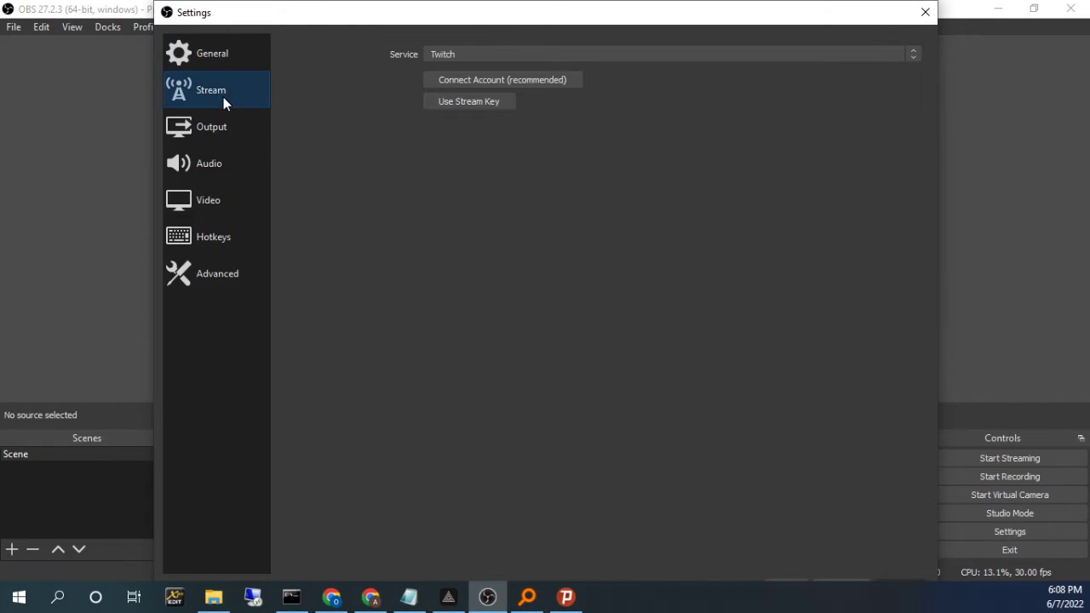
{"action": "left_click", "coordinate": [443, 59]}
{"action": "left_click", "coordinate": [439, 69]}
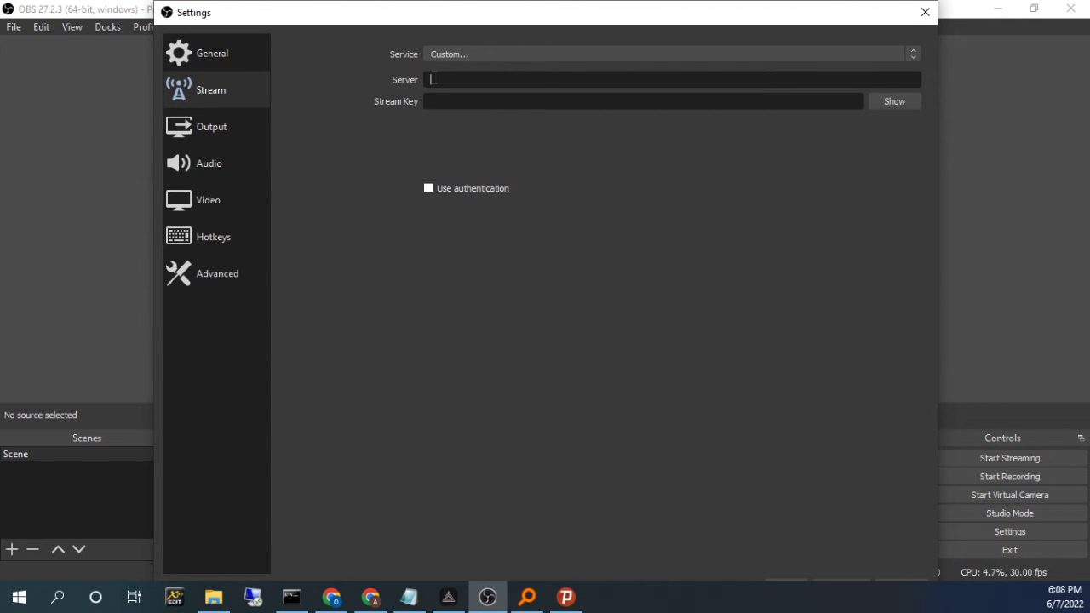
{"action": "right_click", "coordinate": [432, 80]}
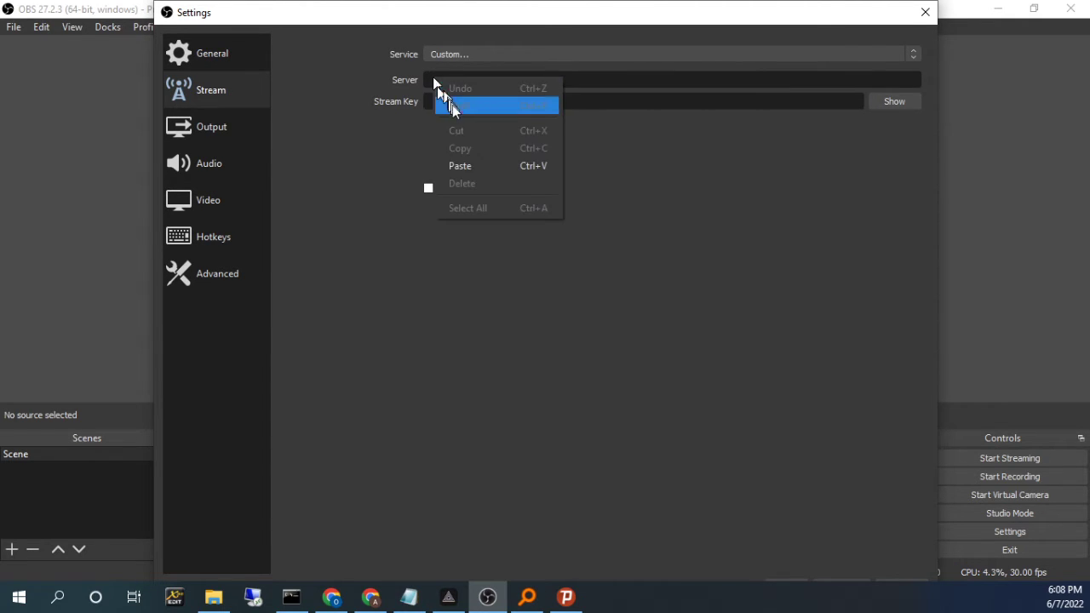
{"action": "left_click", "coordinate": [462, 163]}
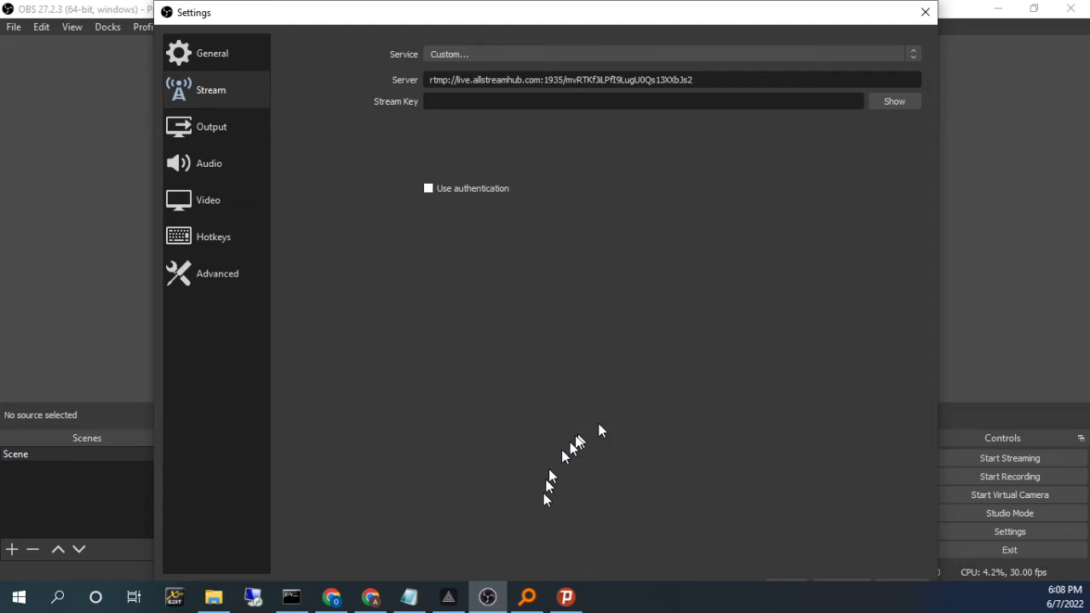
Paste AllStreamHub's stream key into OBS's Stream Key field and apply the settings.
{"action": "left_click", "coordinate": [331, 597]}
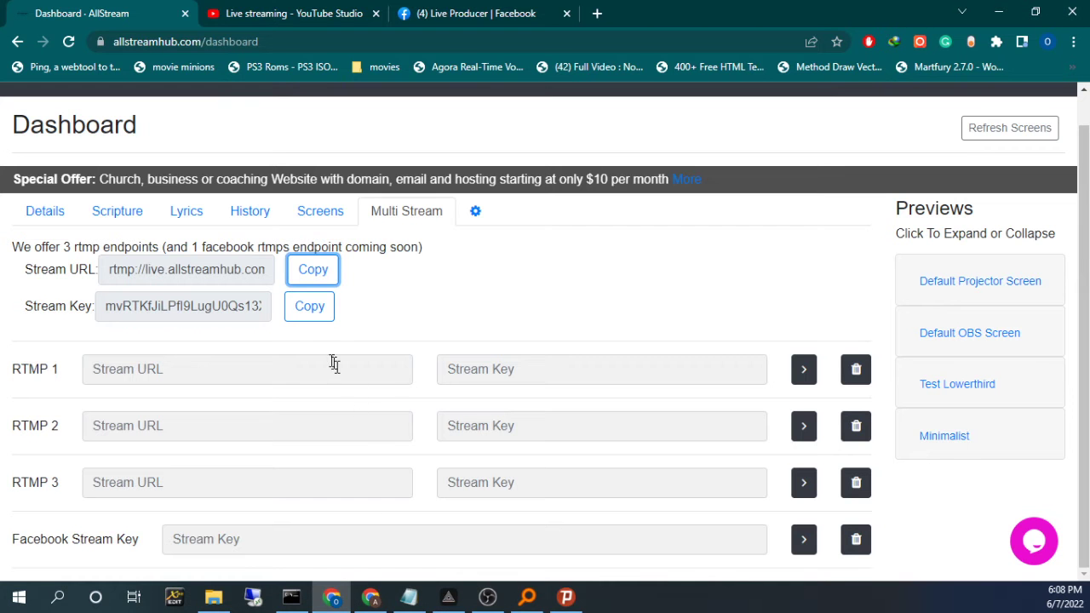
{"action": "left_click", "coordinate": [305, 315]}
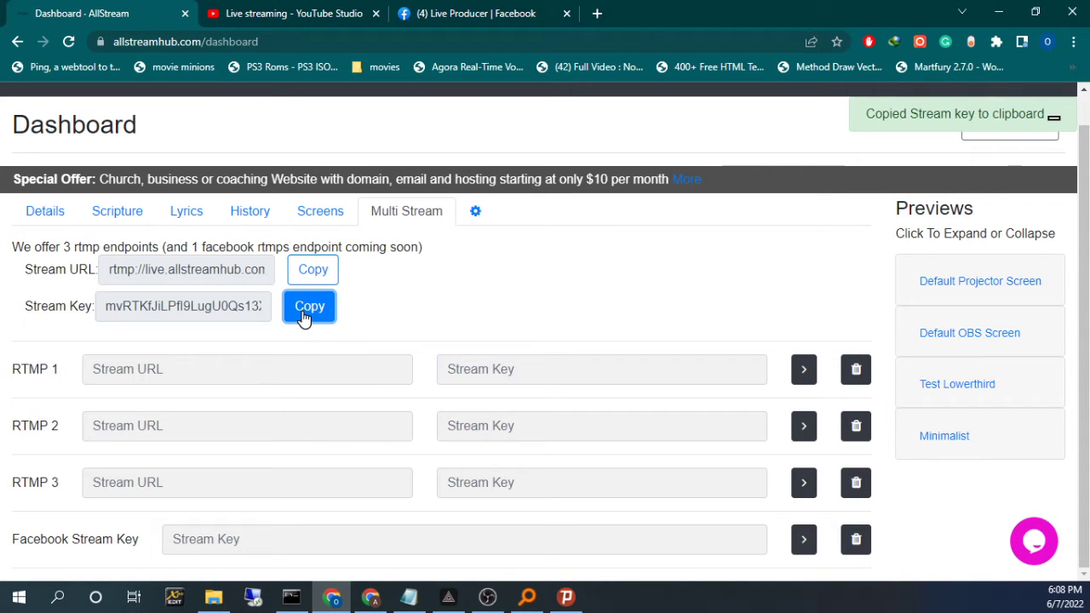
{"action": "left_click", "coordinate": [485, 596]}
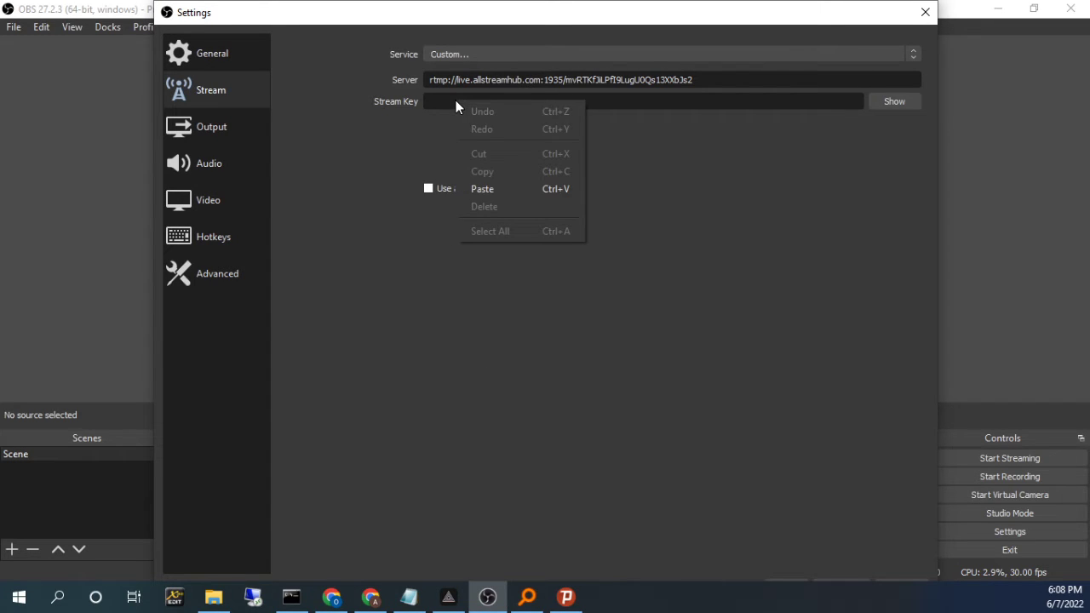
{"action": "left_click", "coordinate": [504, 190]}
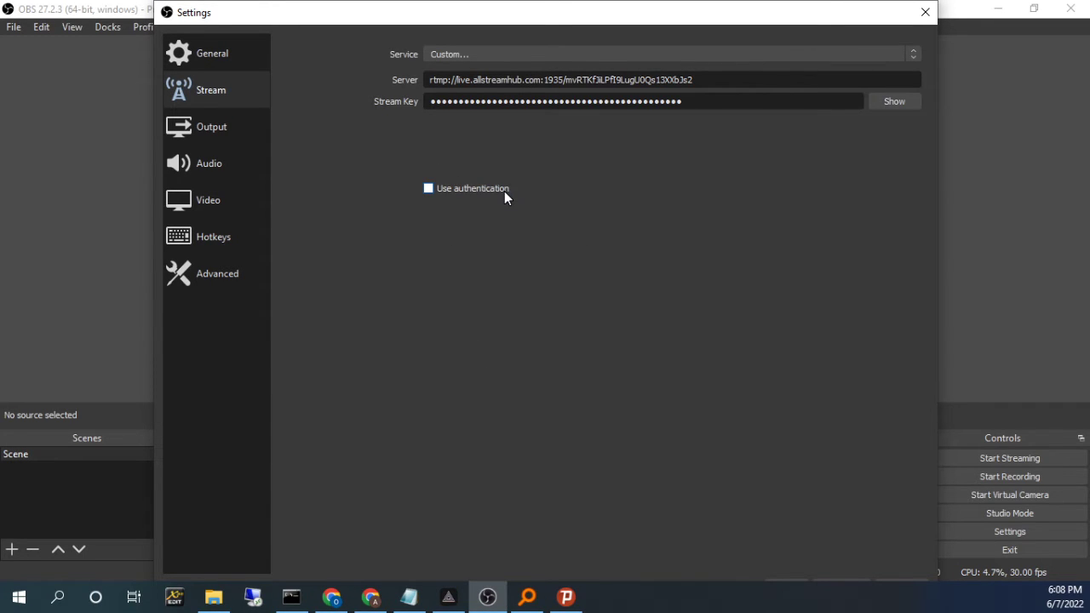
{"action": "left_click_drag", "start_coordinate": [449, 16], "coordinate": [426, 63]}
{"action": "left_click", "coordinate": [893, 528]}
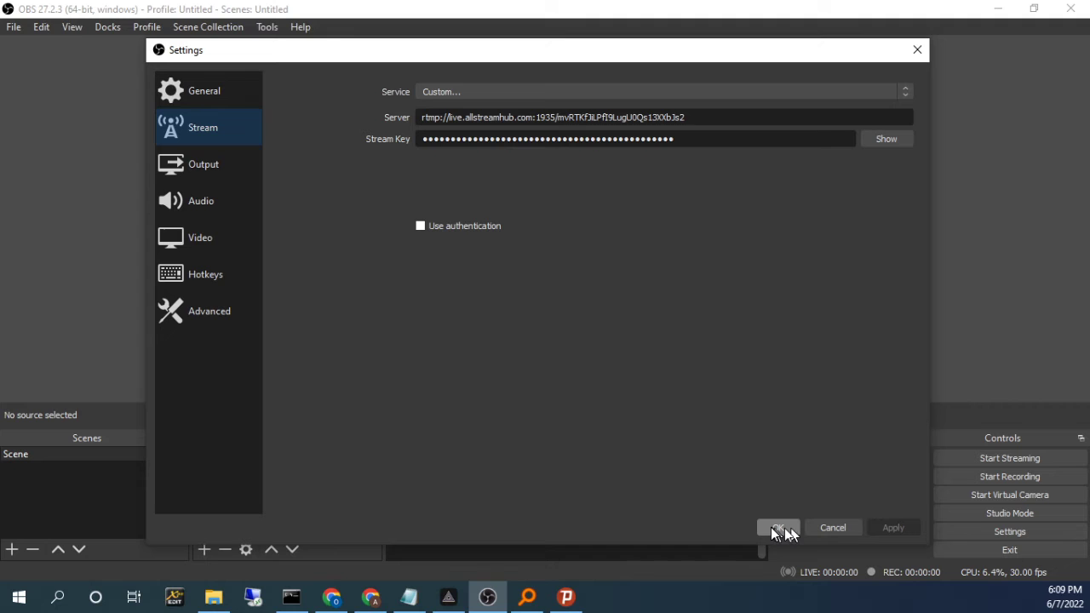
Close OBS settings with OK and bring up YouTube Studio's live streaming page in Chrome.
{"action": "left_click", "coordinate": [772, 529]}
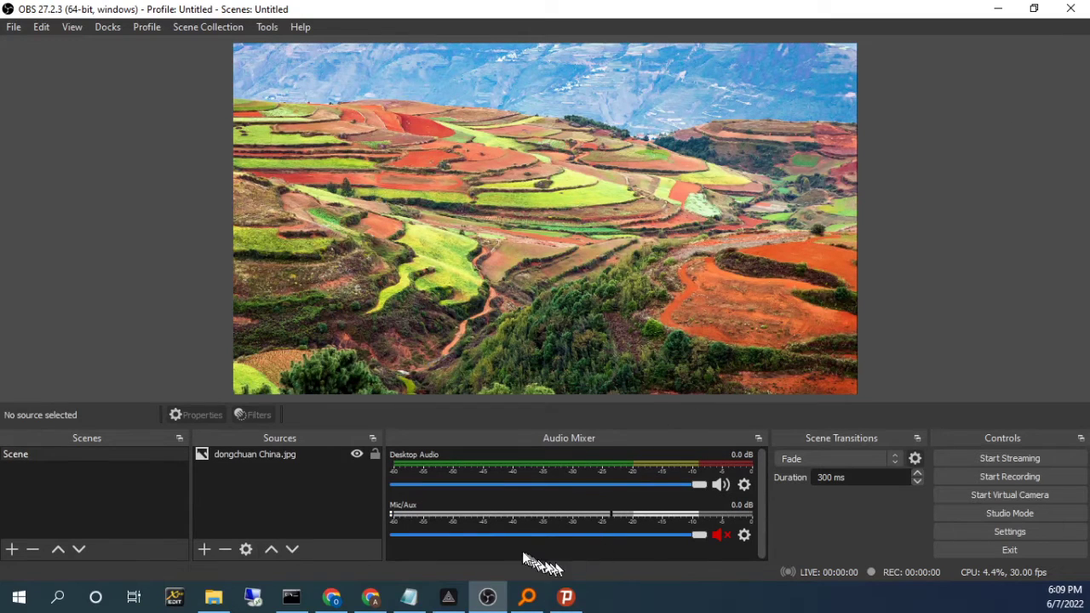
{"action": "left_click", "coordinate": [331, 599]}
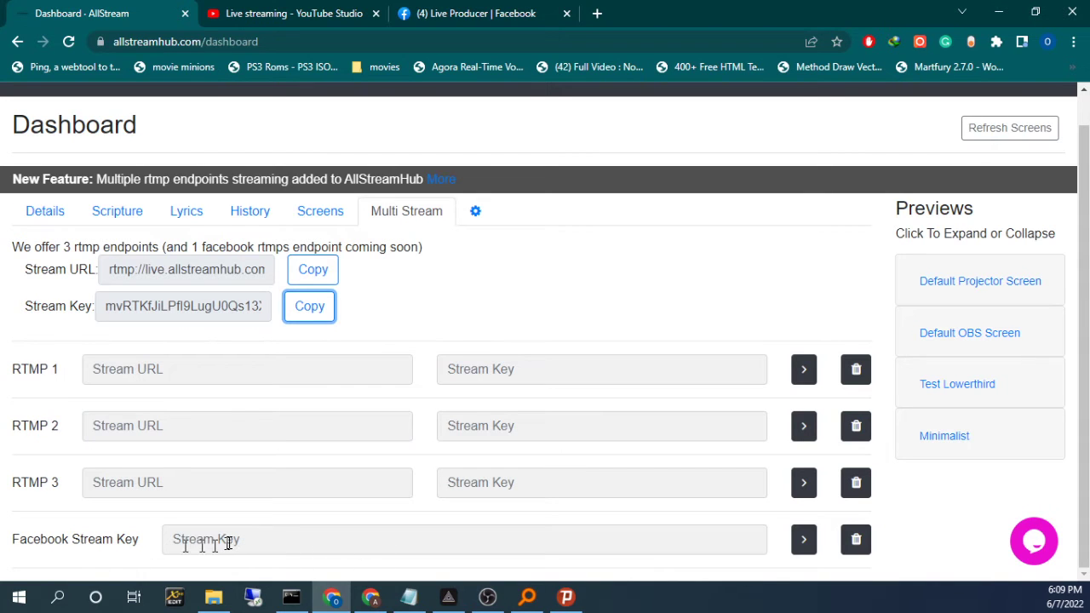
{"action": "left_click", "coordinate": [265, 24]}
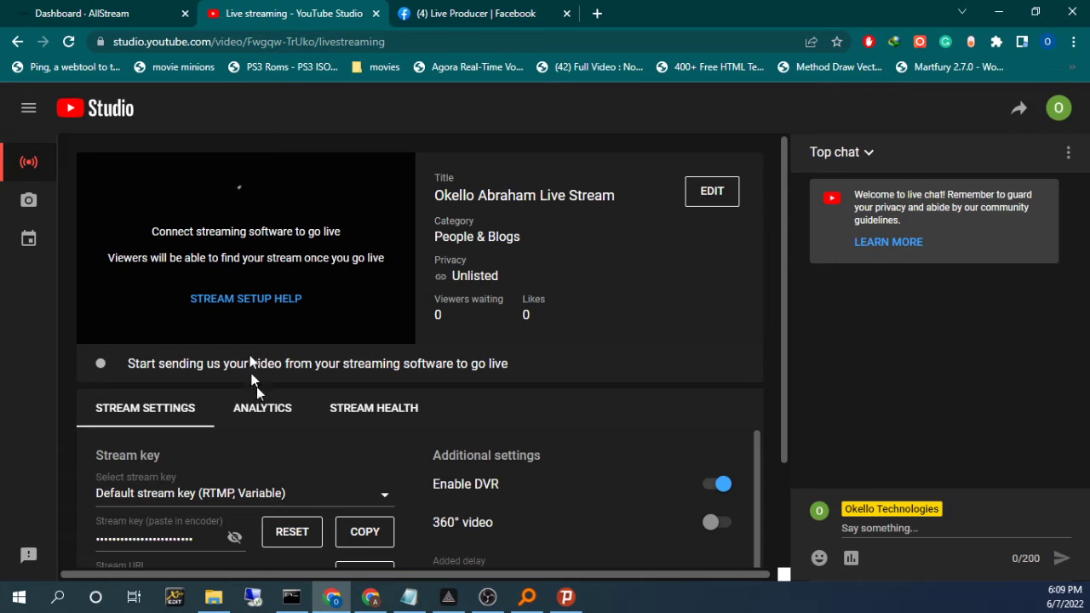
In Live Producer, dismiss the Tips popup and choose Streaming software as the video source.
{"action": "left_click", "coordinate": [442, 15]}
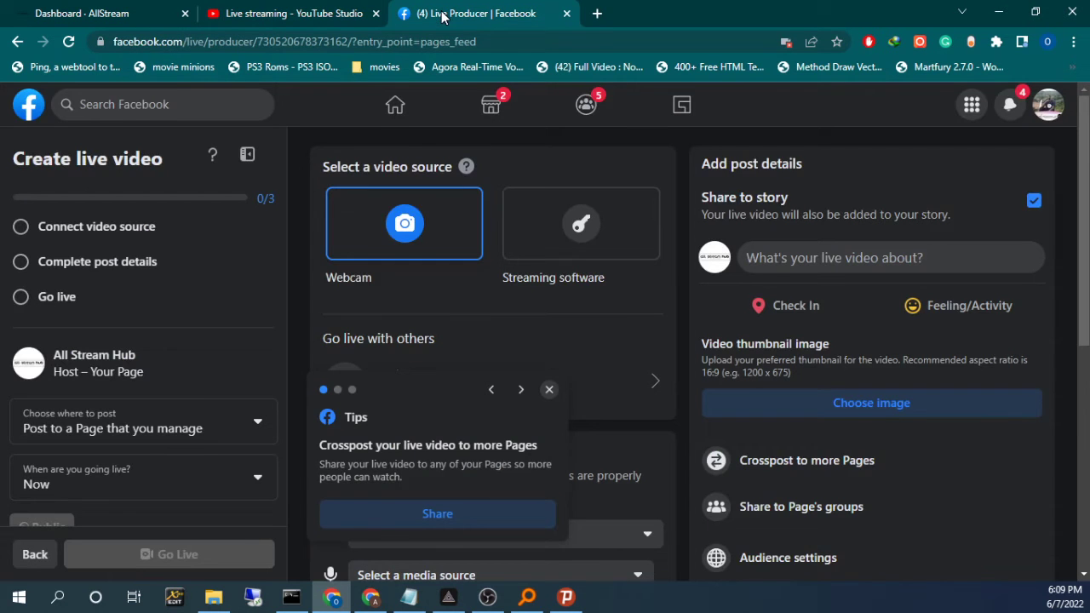
{"action": "left_click", "coordinate": [548, 389]}
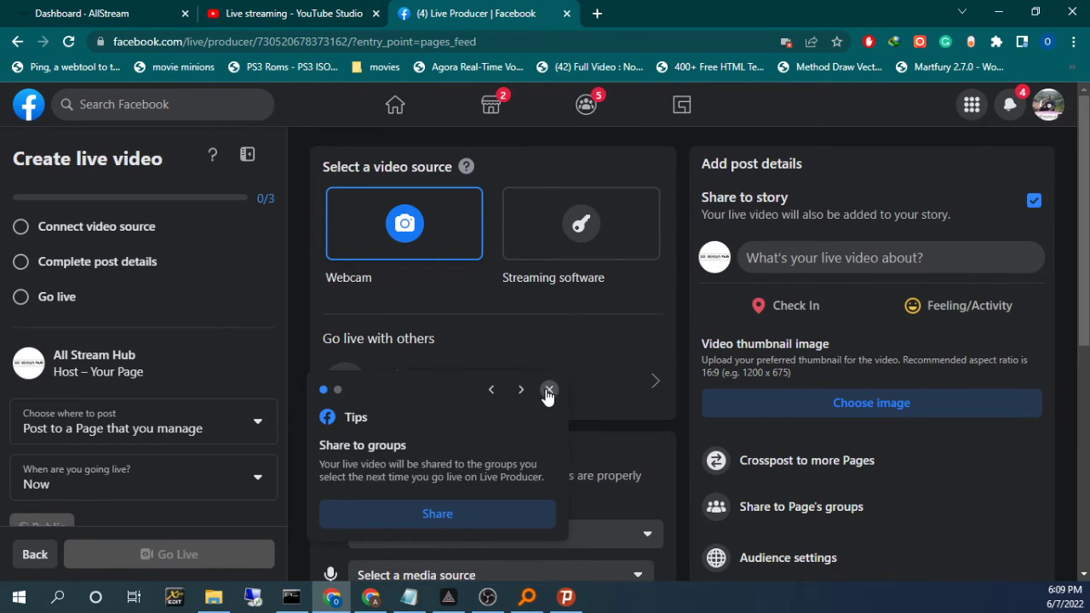
{"action": "left_click", "coordinate": [549, 391]}
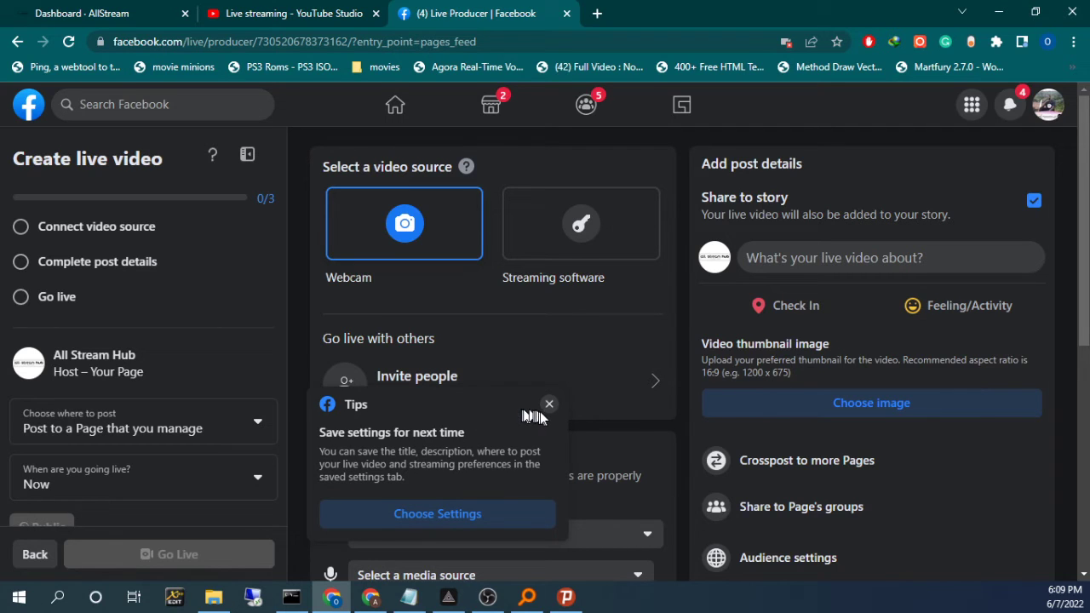
{"action": "left_click", "coordinate": [547, 405]}
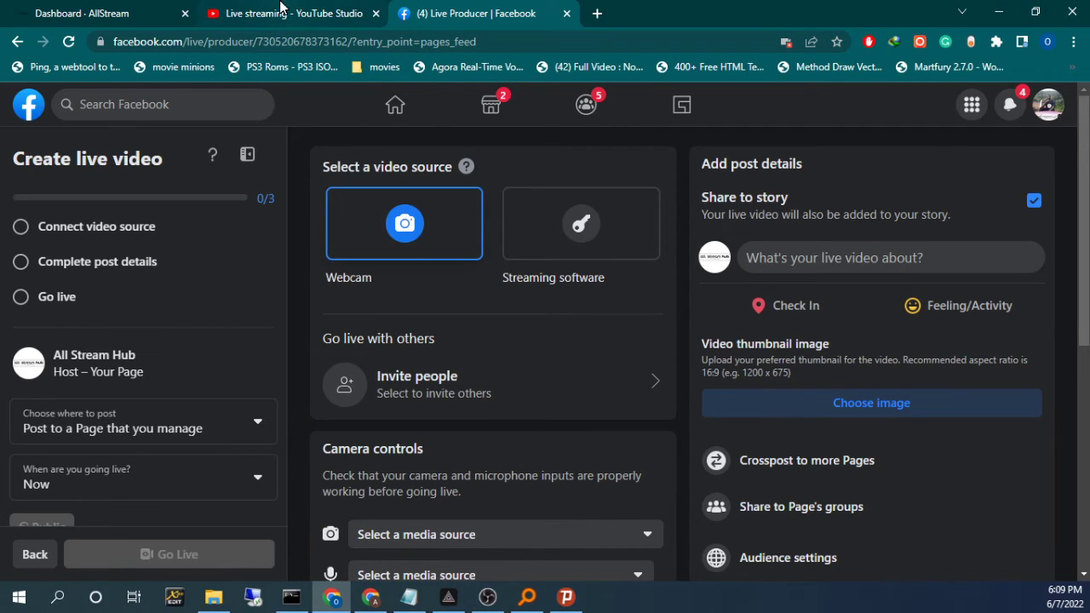
{"action": "left_click", "coordinate": [404, 213]}
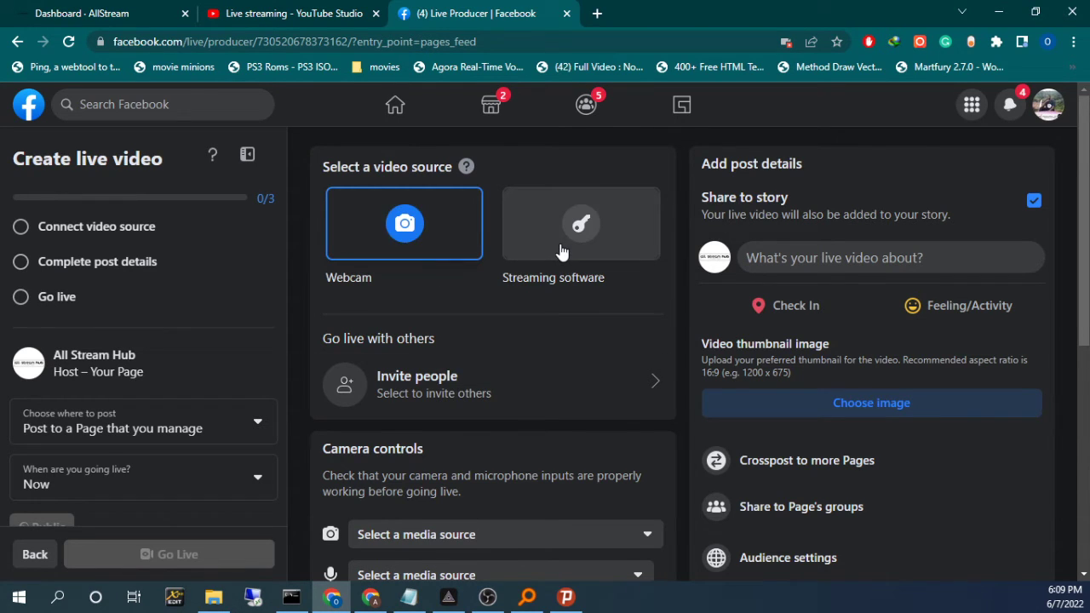
{"action": "left_click", "coordinate": [561, 251]}
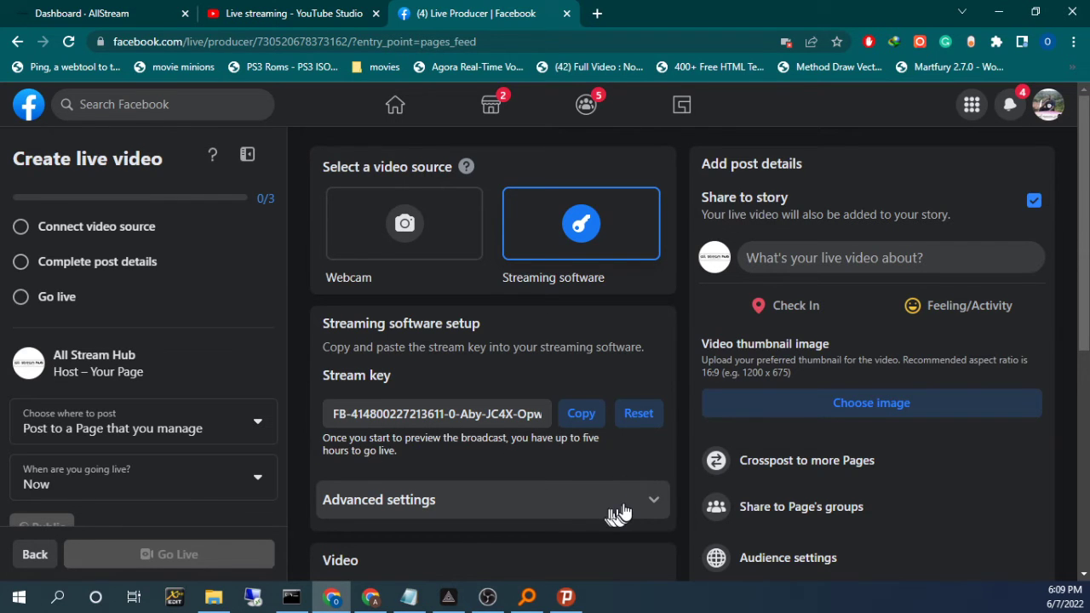
Turn off Persistent stream key under Advanced settings and copy the new Facebook stream key.
{"action": "left_click", "coordinate": [621, 506]}
{"action": "scroll", "coordinate": [623, 498], "scroll_direction": "down", "scroll_amount": 1}
{"action": "scroll", "coordinate": [624, 498], "scroll_direction": "down", "scroll_amount": 1}
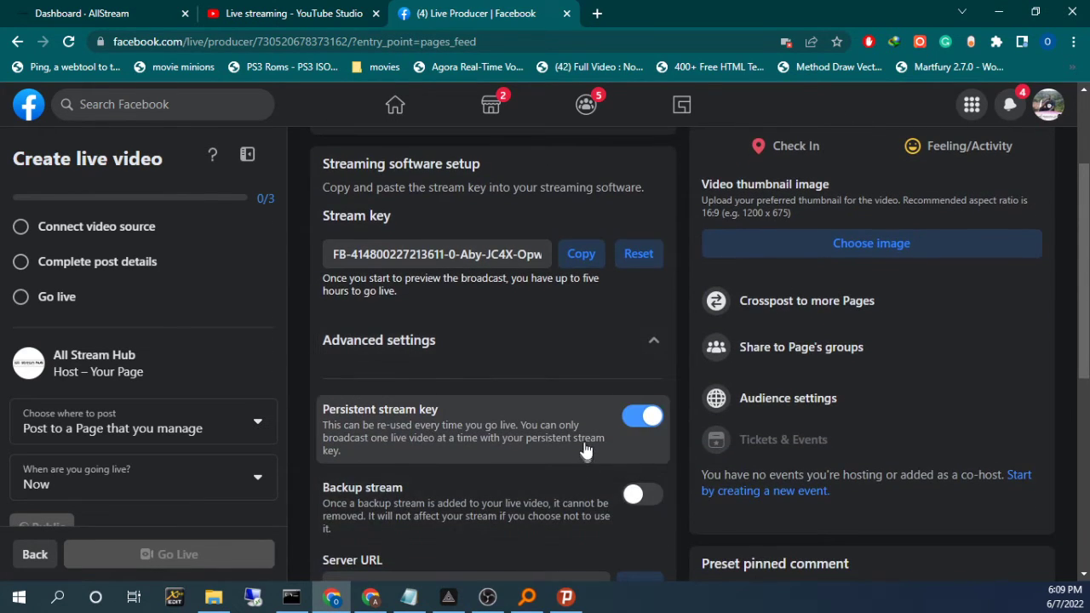
{"action": "left_click", "coordinate": [641, 417]}
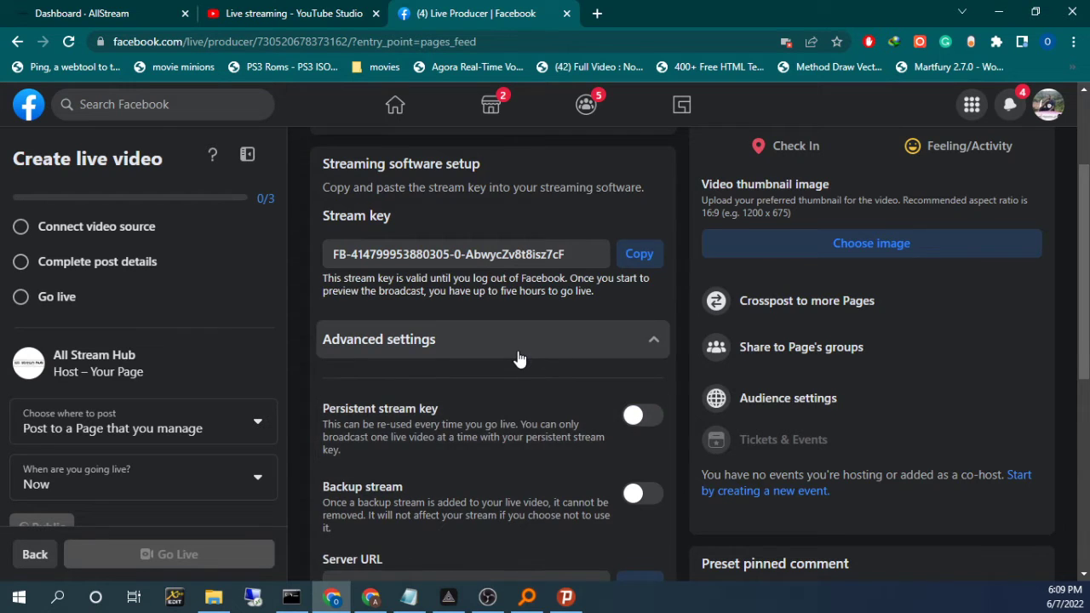
{"action": "scroll", "coordinate": [516, 361], "scroll_direction": "up", "scroll_amount": 1}
{"action": "scroll", "coordinate": [519, 360], "scroll_direction": "up", "scroll_amount": 1}
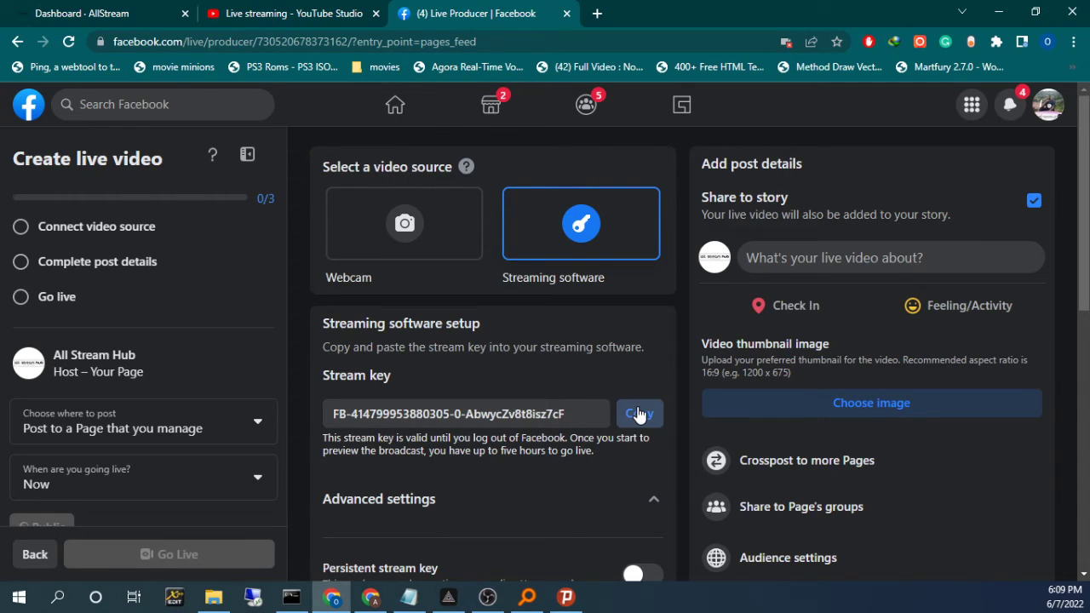
{"action": "left_click", "coordinate": [638, 413]}
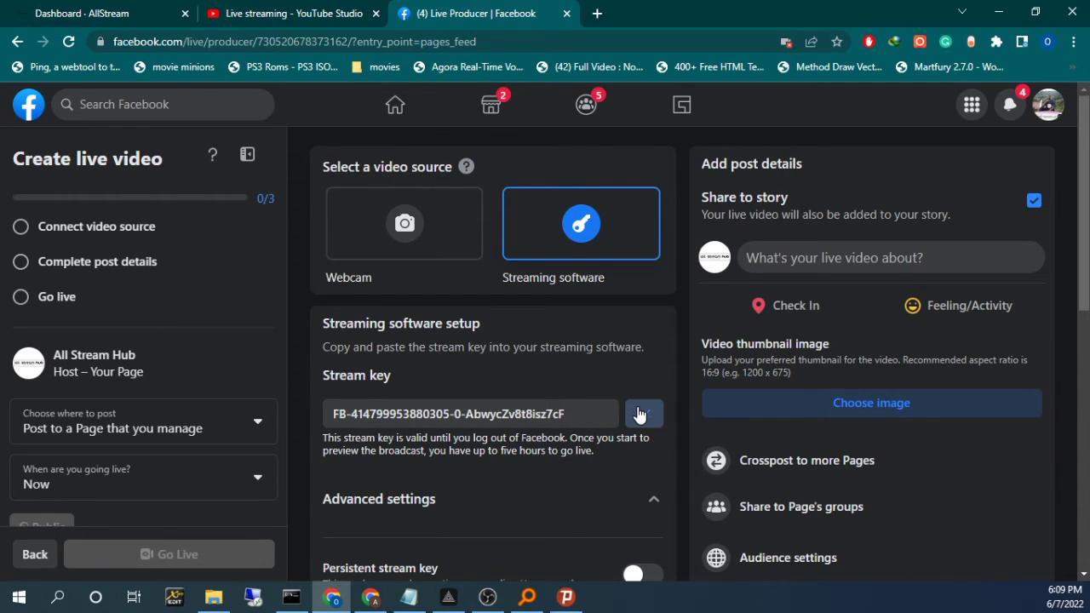
Paste the Facebook stream key into AllStream Hub's Facebook Stream Key field, send it, and confirm.
{"action": "left_click", "coordinate": [126, 13]}
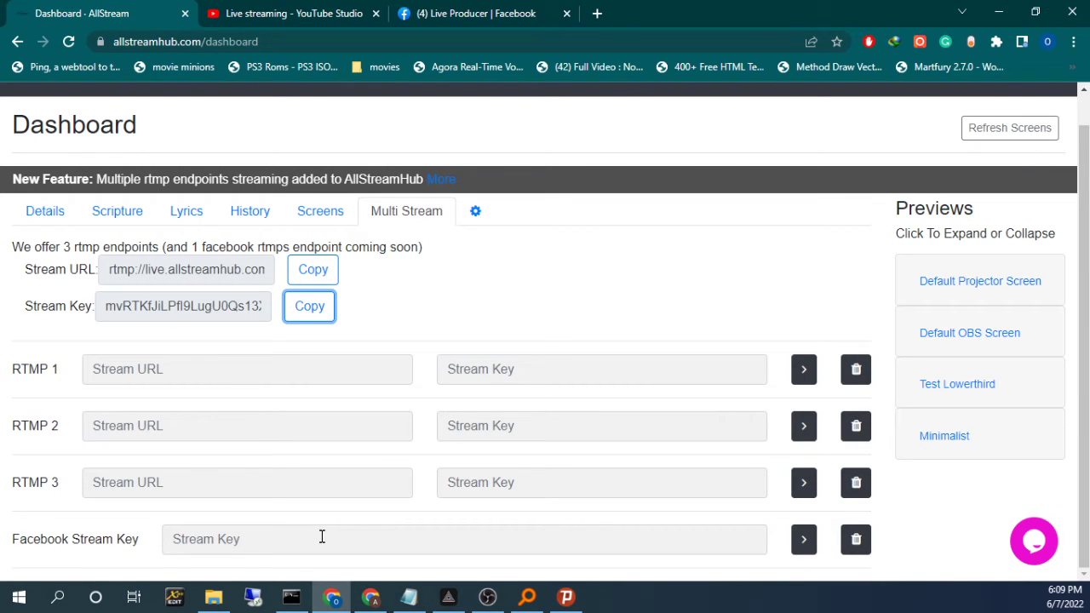
{"action": "right_click", "coordinate": [321, 536]}
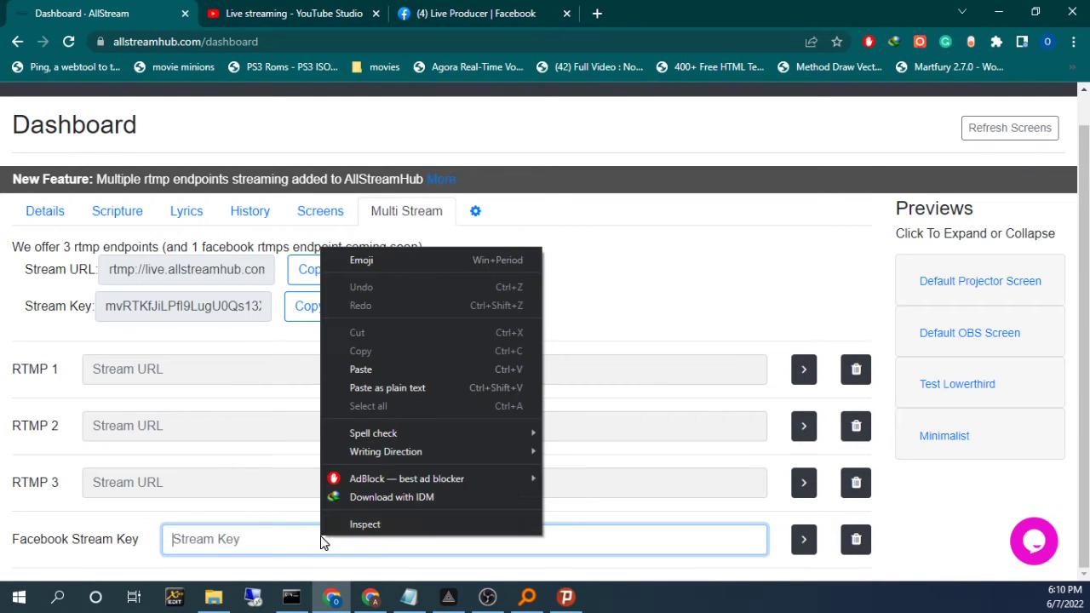
{"action": "left_click", "coordinate": [360, 370]}
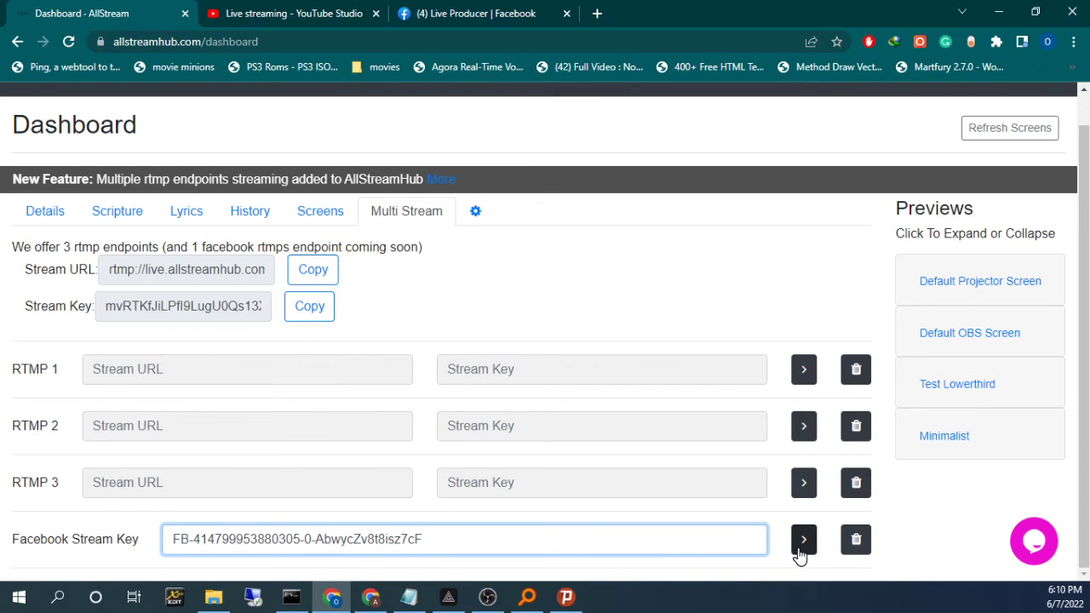
{"action": "left_click", "coordinate": [802, 545]}
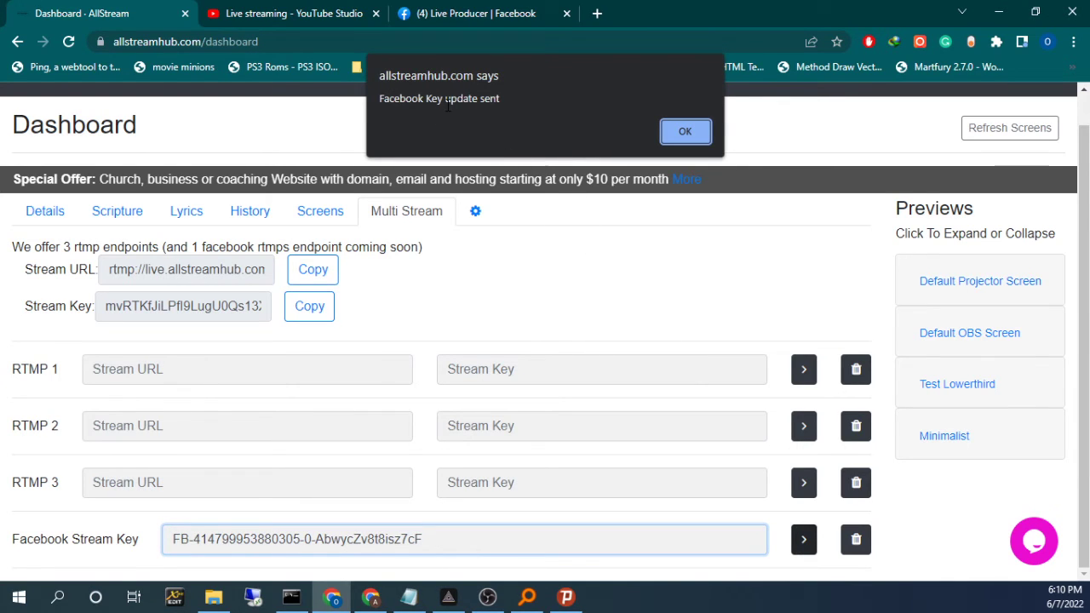
{"action": "left_click", "coordinate": [682, 136]}
{"action": "left_click", "coordinate": [286, 15]}
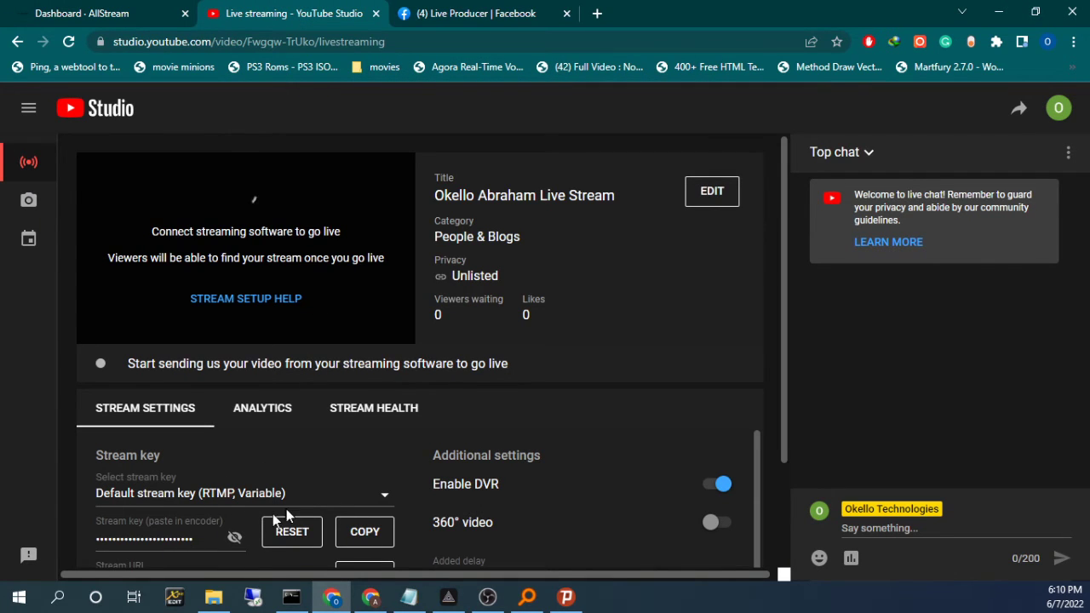
Copy YouTube's stream URL rtmp://a.rtmp.youtube.com/live2 into AllStream Hub's RTMP 1 URL field.
{"action": "scroll", "coordinate": [334, 512], "scroll_direction": "down", "scroll_amount": 1}
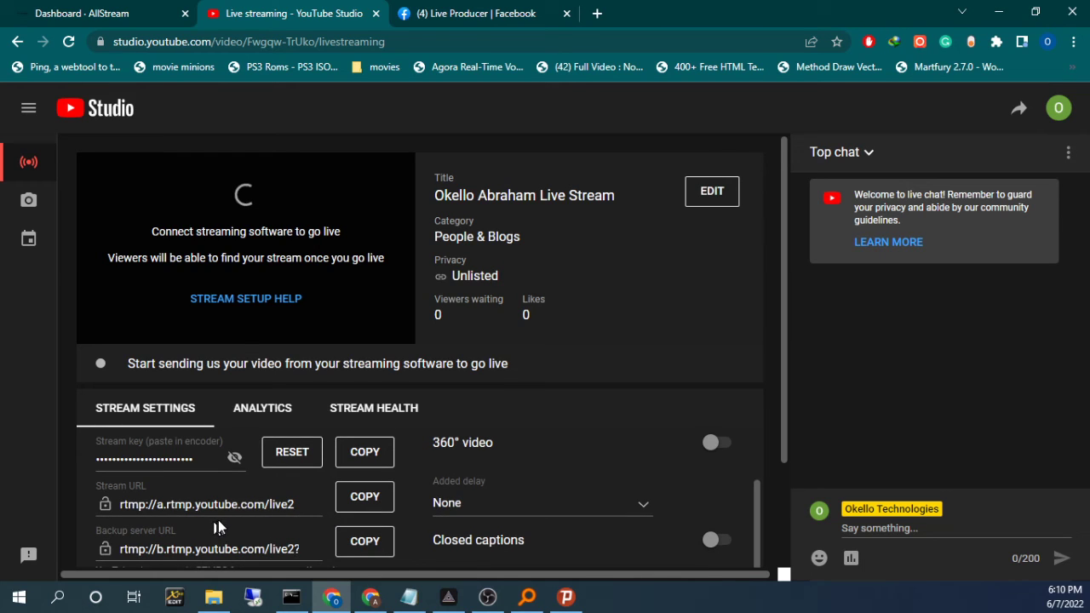
{"action": "left_click", "coordinate": [357, 507]}
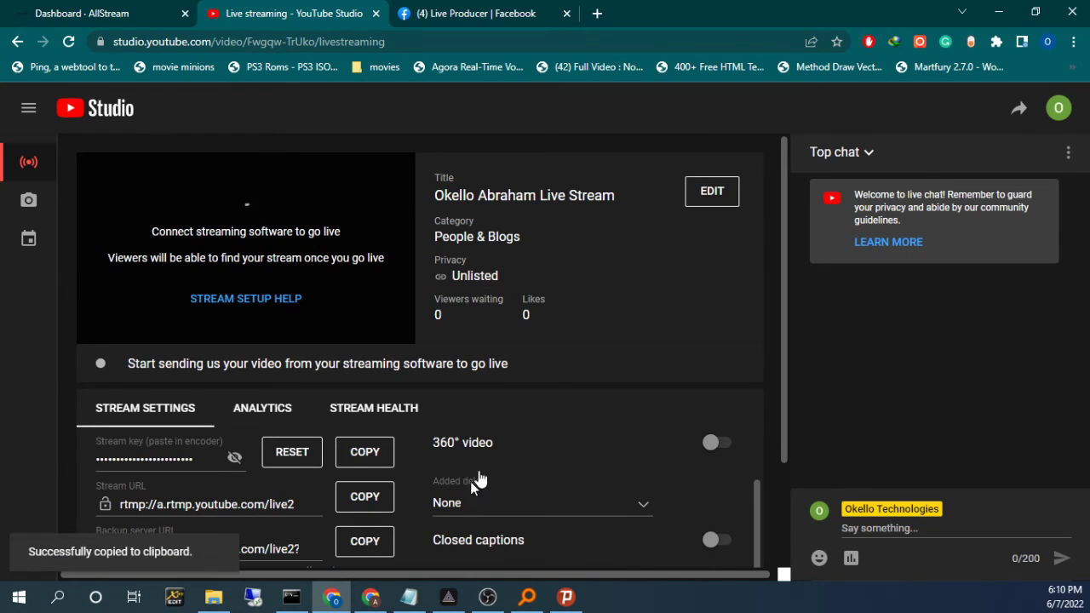
{"action": "left_click", "coordinate": [121, 19]}
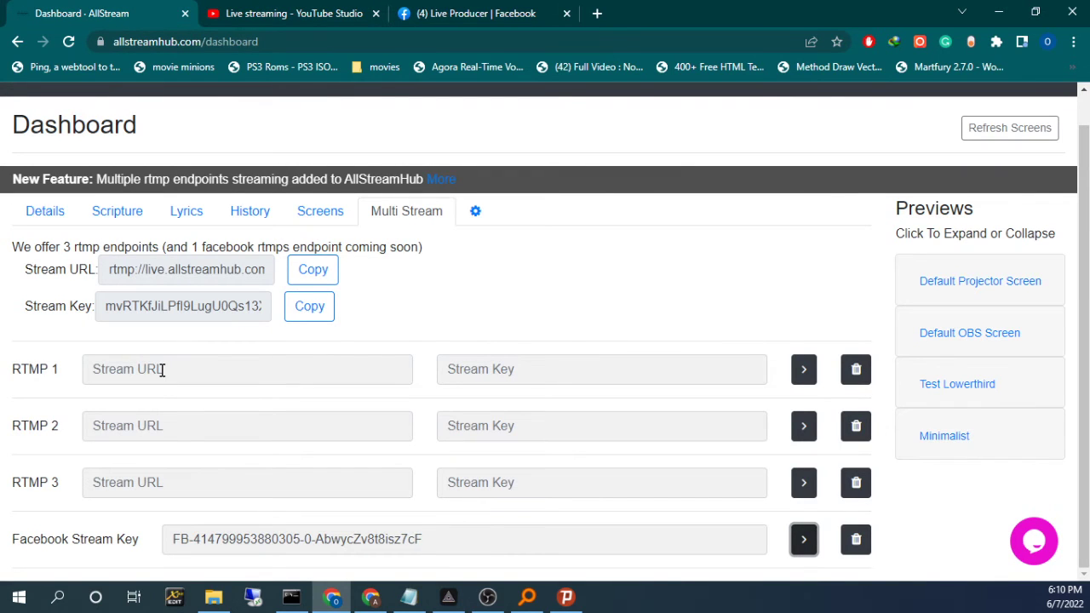
{"action": "right_click", "coordinate": [162, 368]}
{"action": "left_click", "coordinate": [200, 202]}
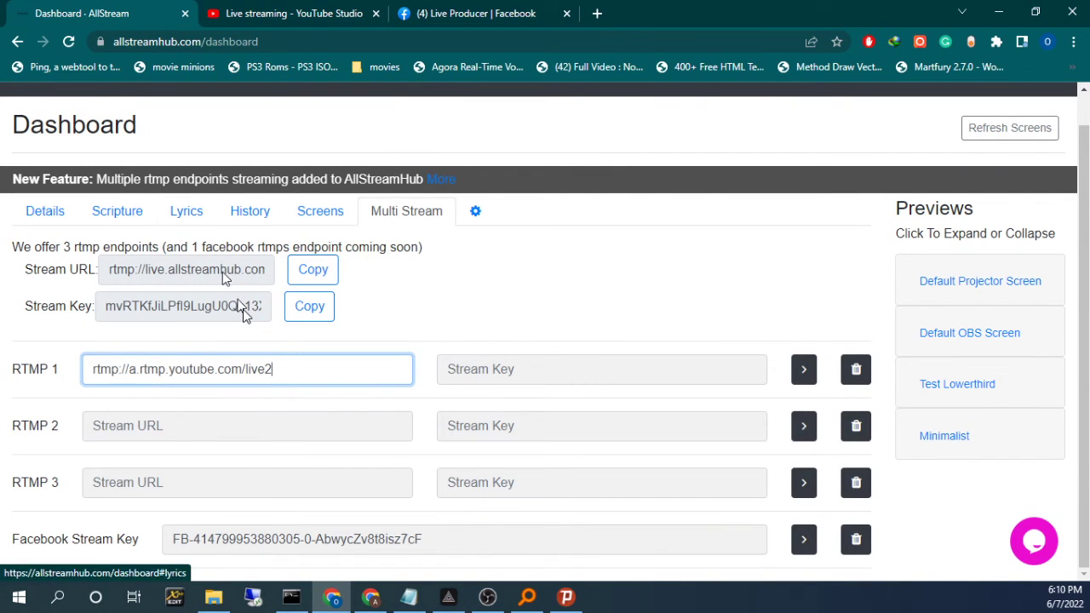
Paste YouTube's stream key into RTMP 1's key field, send the update and confirm the alert.
{"action": "left_click", "coordinate": [290, 16]}
{"action": "left_click", "coordinate": [368, 464]}
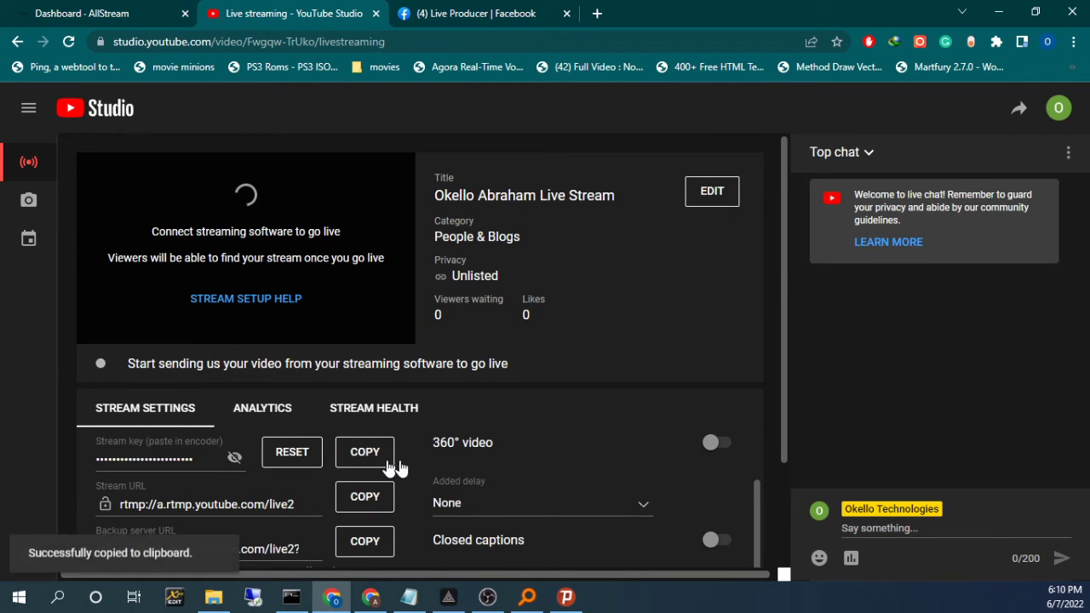
{"action": "left_click", "coordinate": [106, 13]}
{"action": "right_click", "coordinate": [528, 372]}
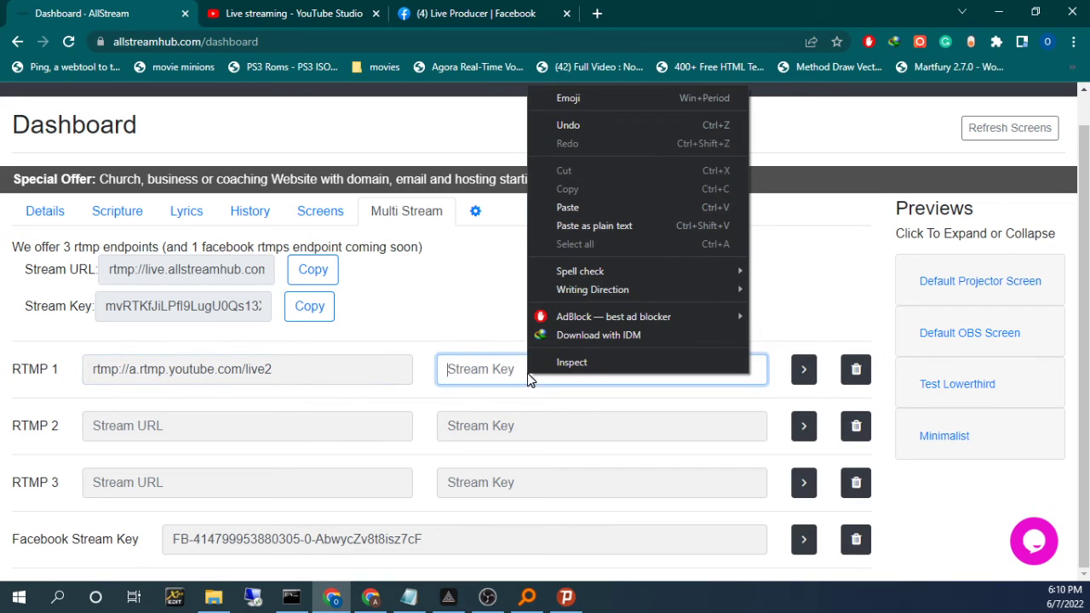
{"action": "left_click", "coordinate": [568, 207]}
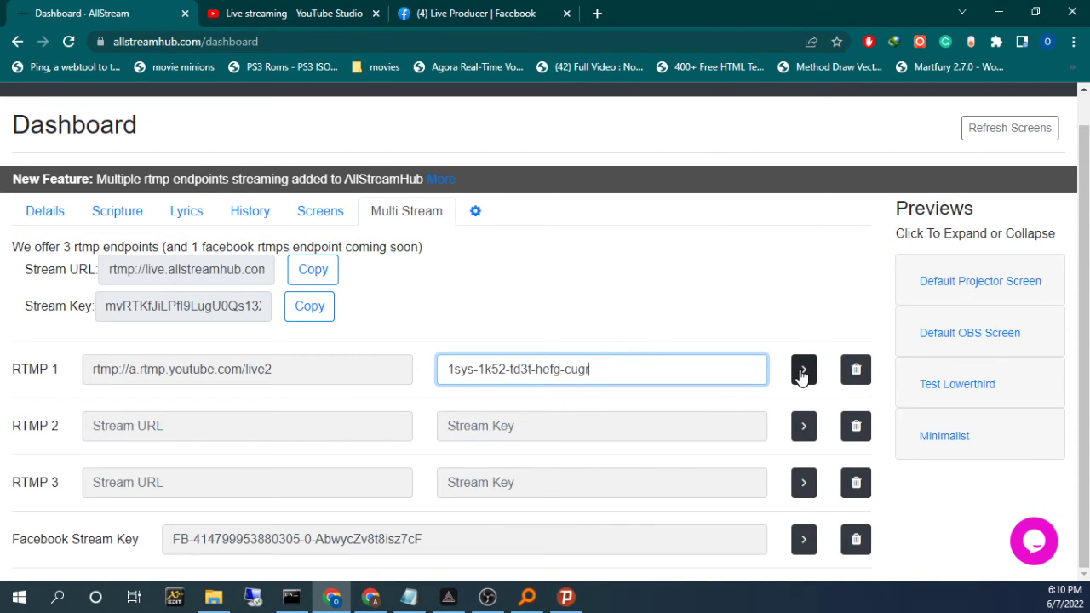
{"action": "left_click", "coordinate": [802, 376]}
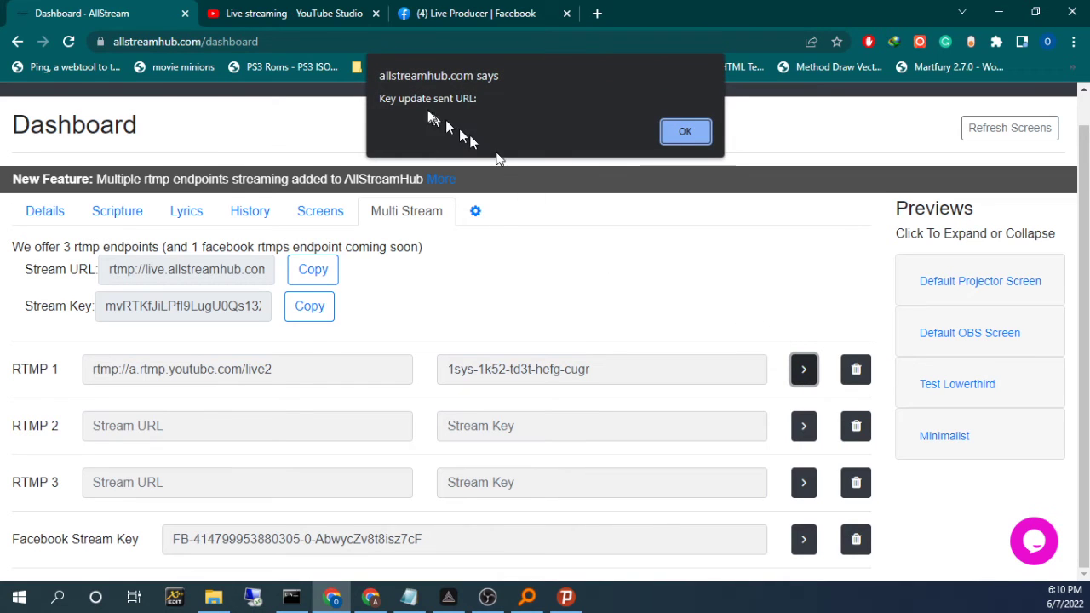
{"action": "left_click", "coordinate": [682, 130]}
{"action": "scroll", "coordinate": [536, 329], "scroll_direction": "up", "scroll_amount": 1}
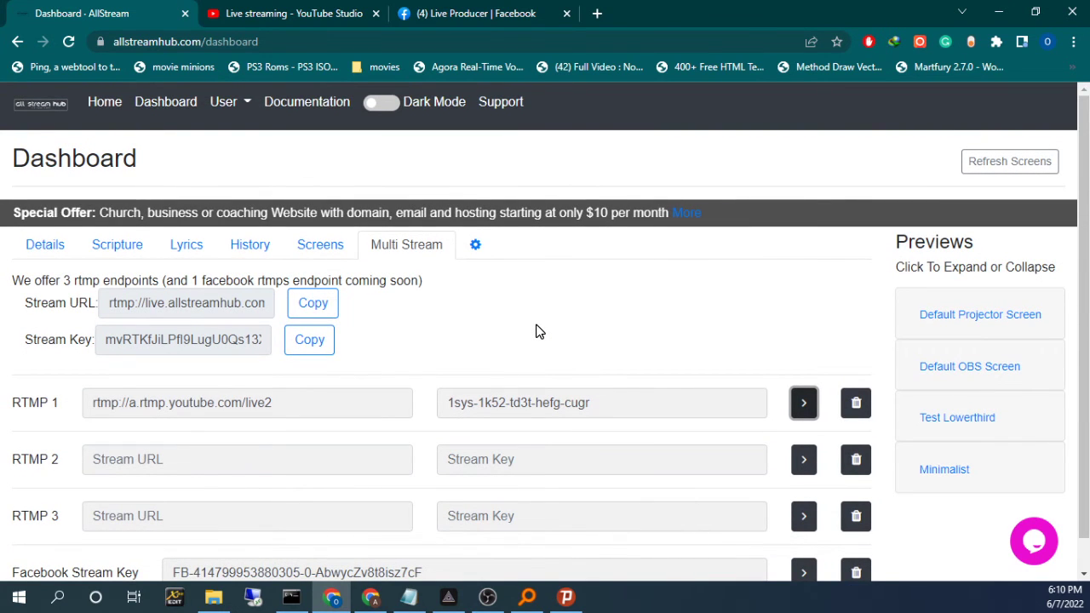
Review Facebook Live Producer's streaming software setup down to the empty Video preview, then return to OBS Studio.
{"action": "left_click", "coordinate": [273, 14]}
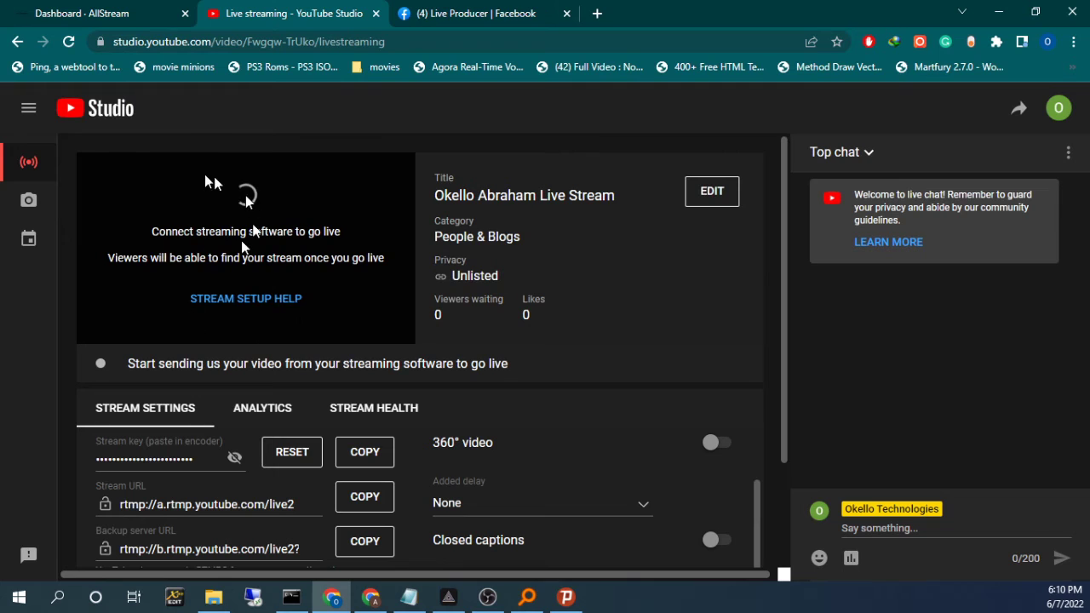
{"action": "left_click", "coordinate": [444, 13]}
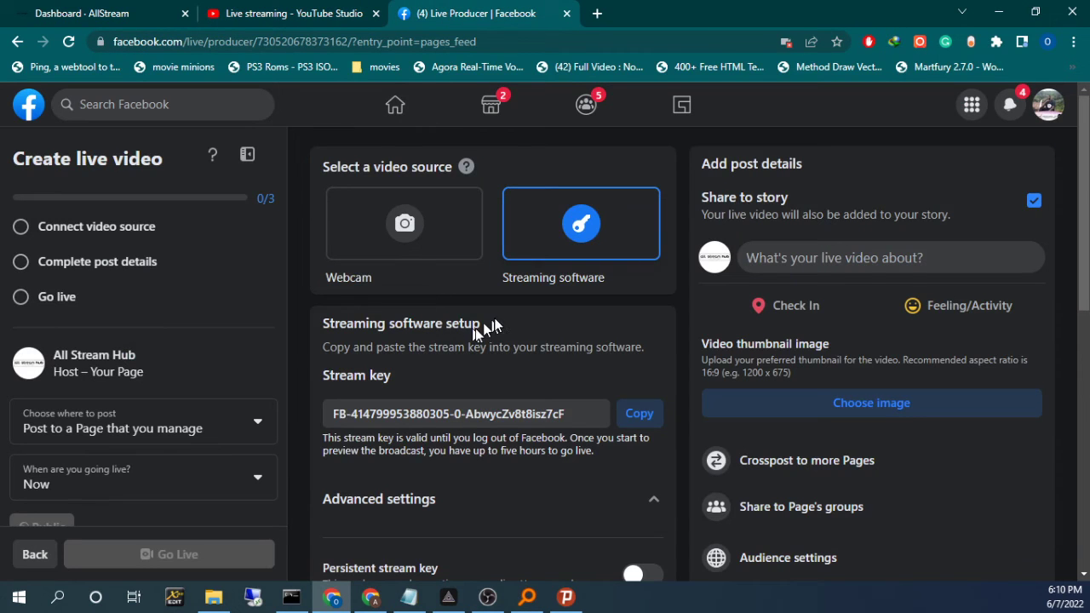
{"action": "scroll", "coordinate": [588, 361], "scroll_direction": "down", "scroll_amount": 2}
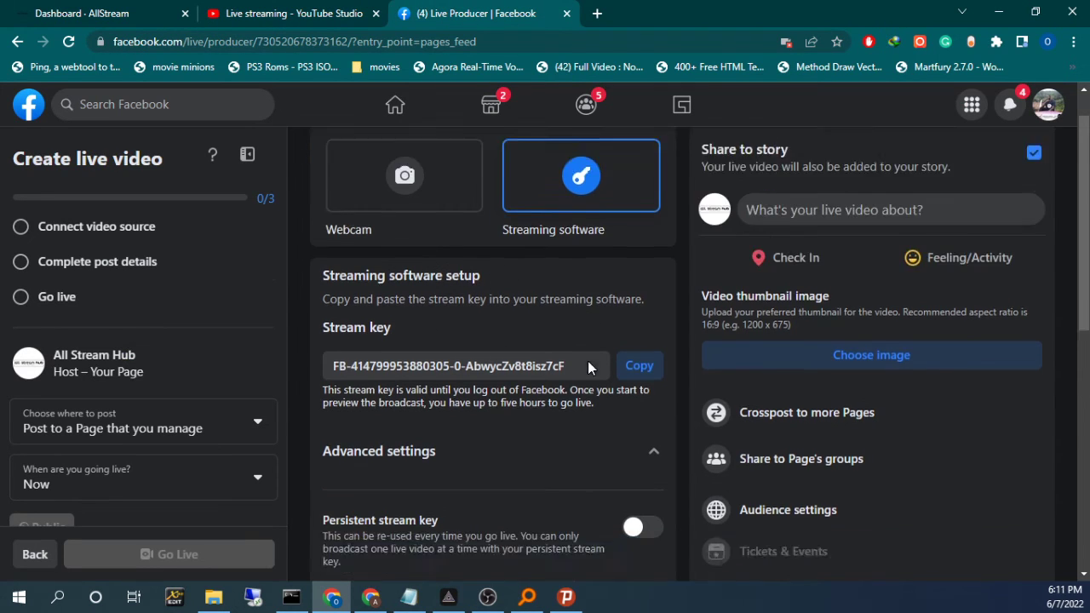
{"action": "scroll", "coordinate": [588, 361], "scroll_direction": "down", "scroll_amount": 2}
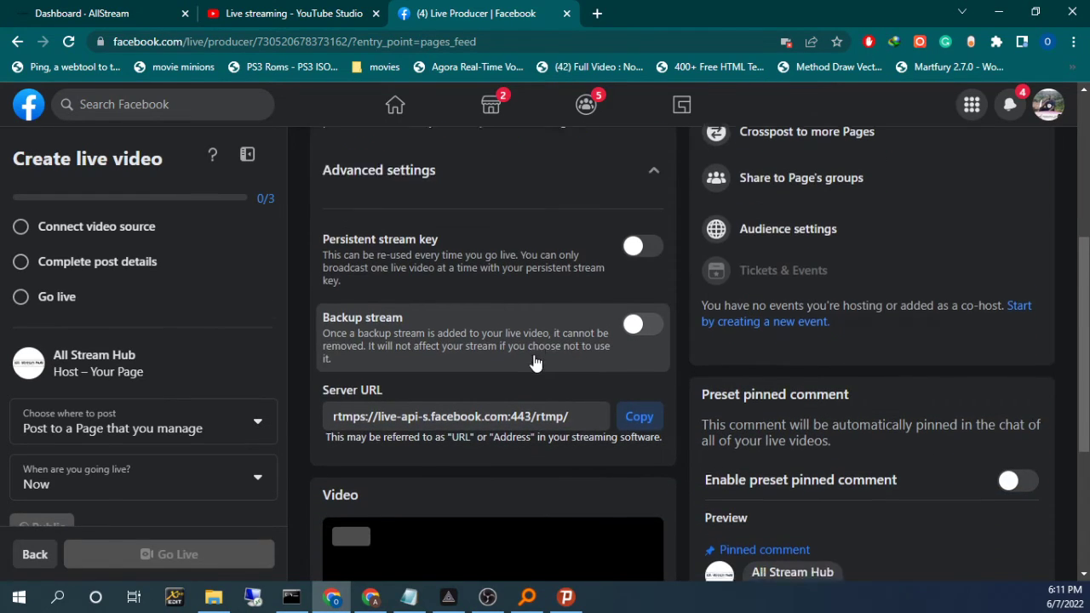
{"action": "scroll", "coordinate": [535, 361], "scroll_direction": "down", "scroll_amount": 3}
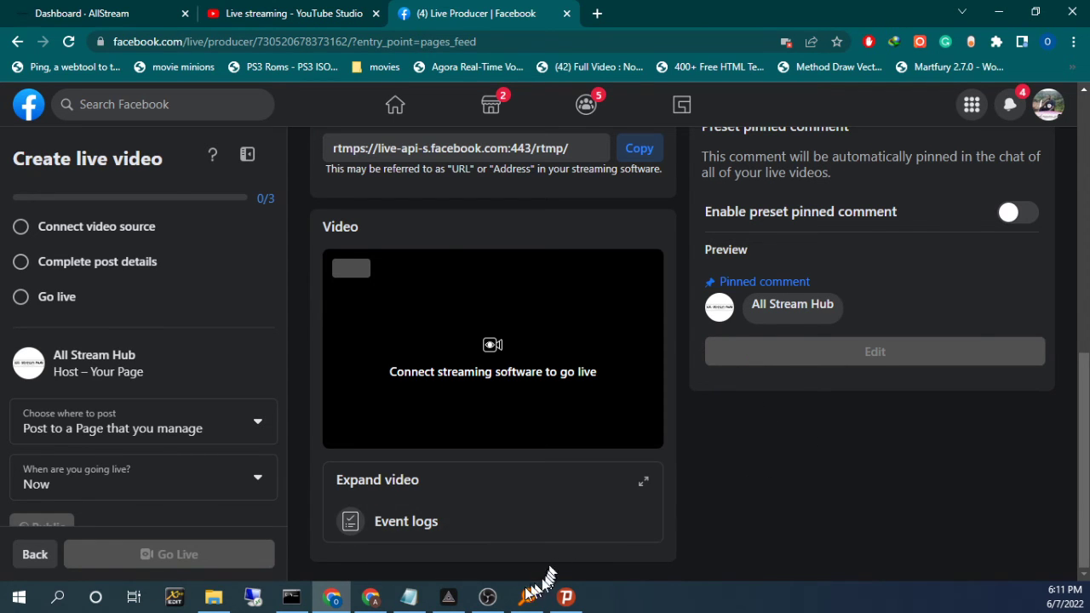
{"action": "left_click", "coordinate": [488, 598]}
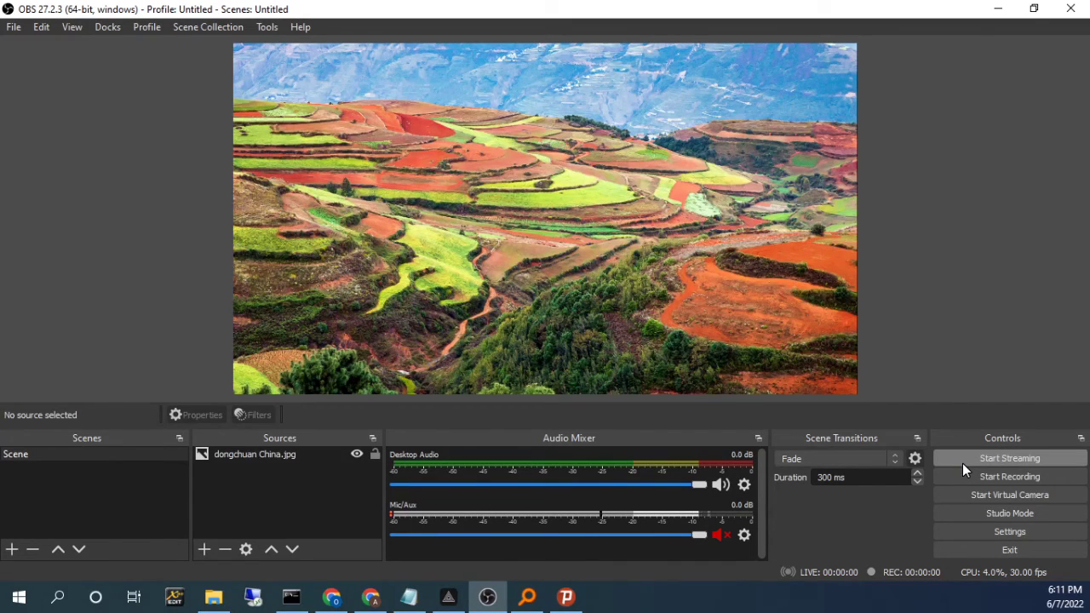
Confirm the AllStream server in OBS Stream settings and start streaming to AllStream Hub.
{"action": "left_click", "coordinate": [978, 530]}
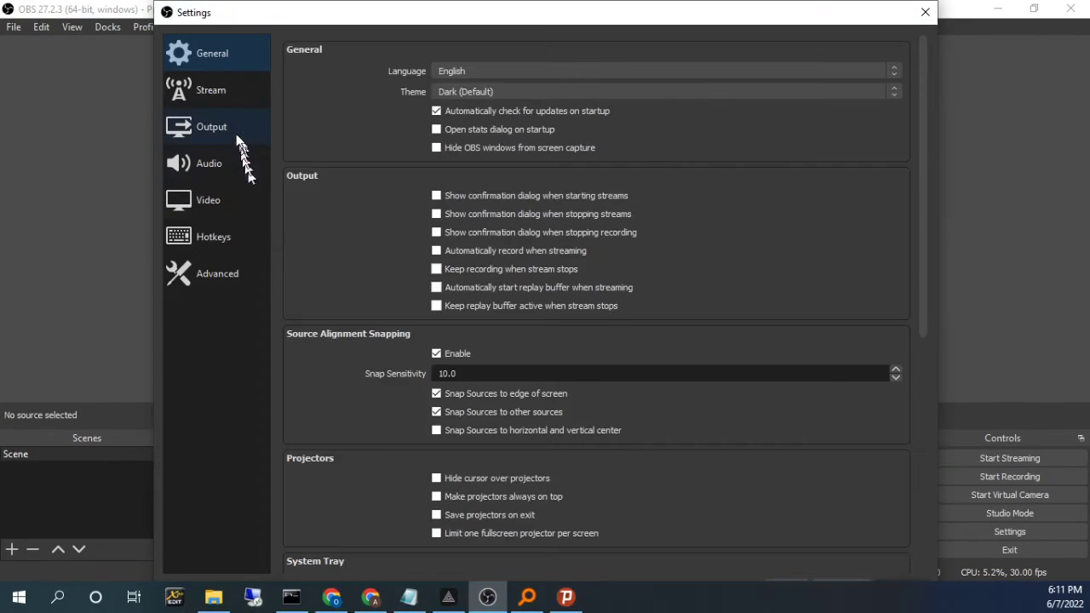
{"action": "left_click", "coordinate": [207, 93]}
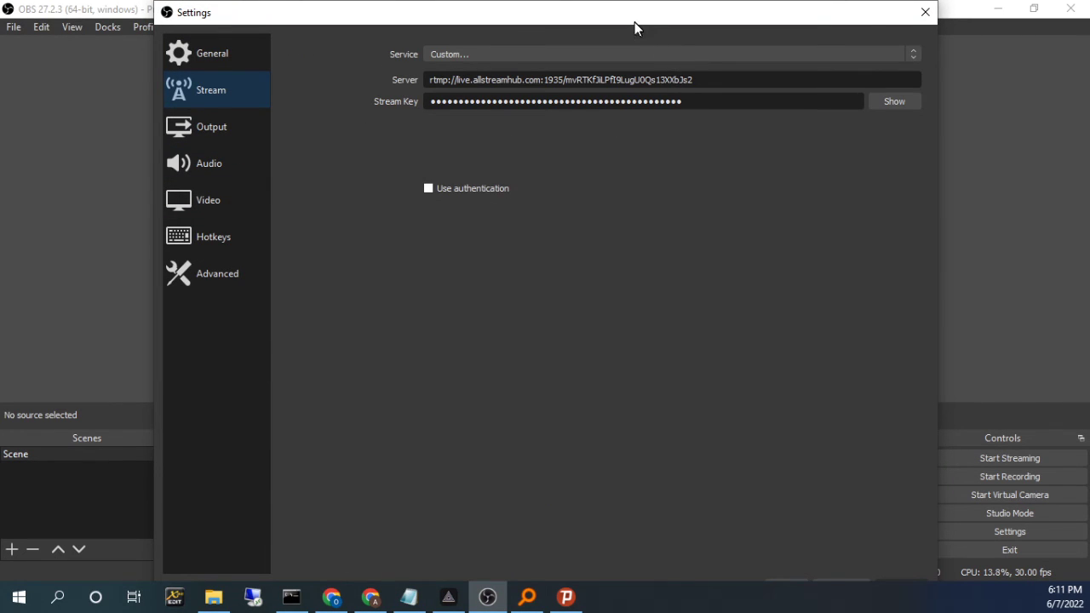
{"action": "mouse_move", "coordinate": [634, 22]}
{"action": "left_mouse_down"}
{"action": "mouse_move", "coordinate": [602, 217]}
{"action": "mouse_move", "coordinate": [598, 122]}
{"action": "left_mouse_up"}
{"action": "left_click", "coordinate": [776, 519]}
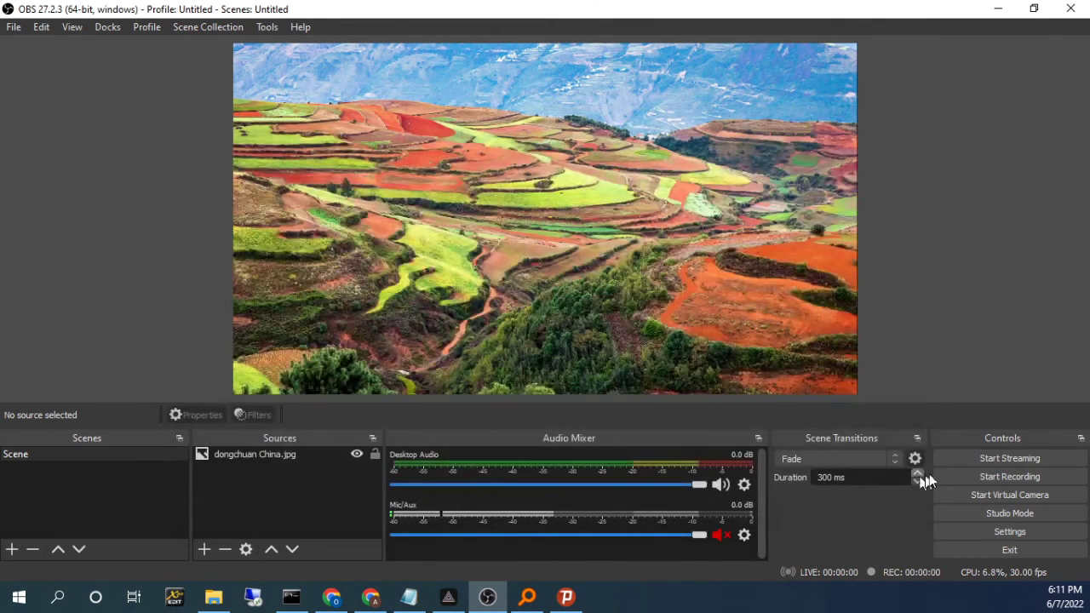
{"action": "left_click", "coordinate": [982, 459]}
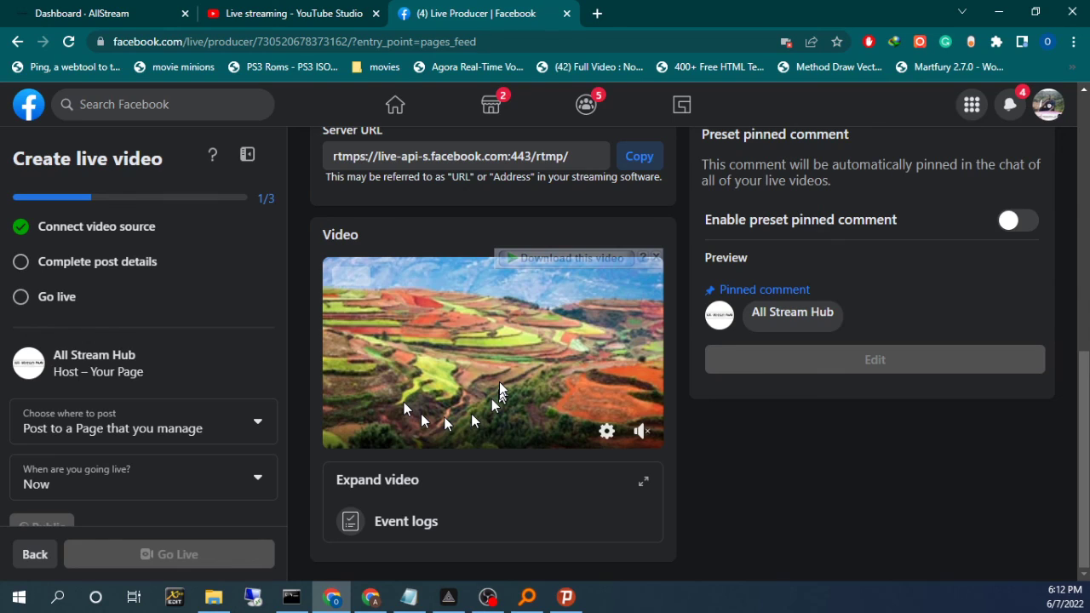
Check that YouTube Studio shows the stream live with an excellent connection, then go back to Facebook Live Producer.
{"action": "key", "text": "ctrl+shift+Tab"}
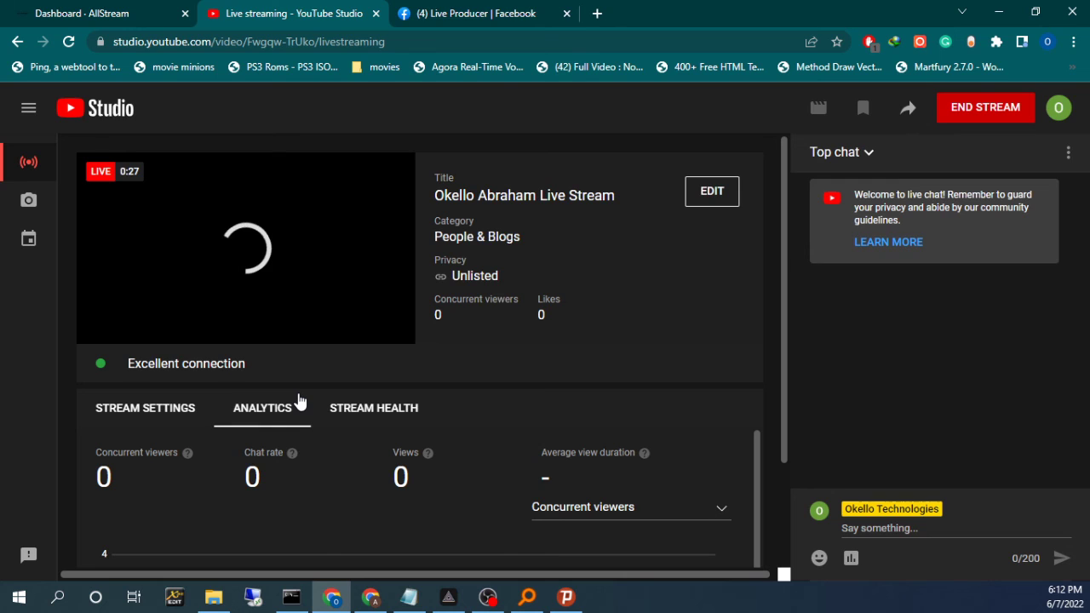
{"action": "key", "text": "ctrl+Tab"}
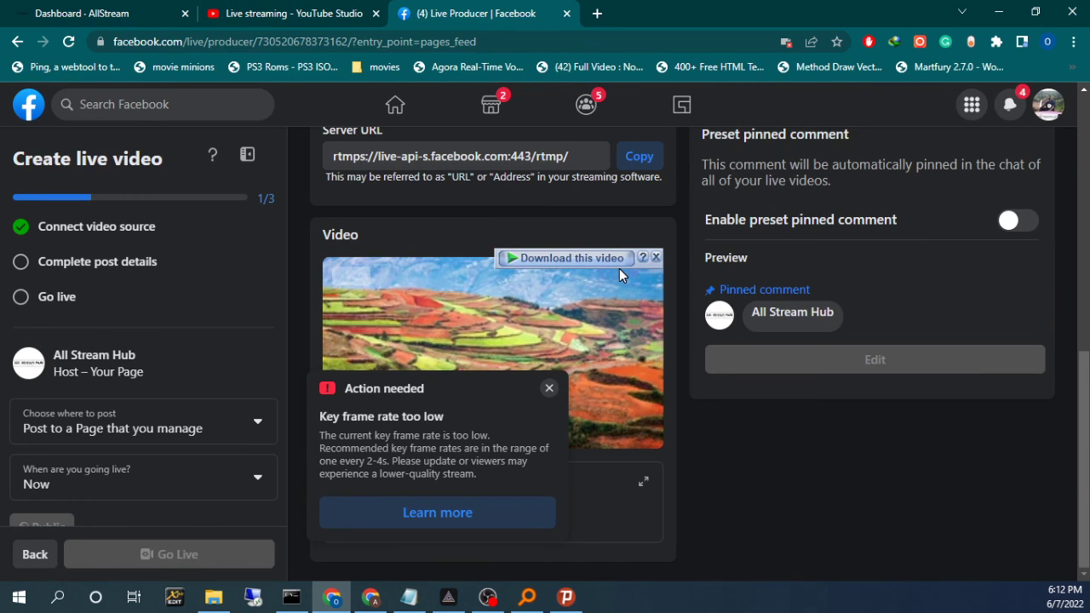